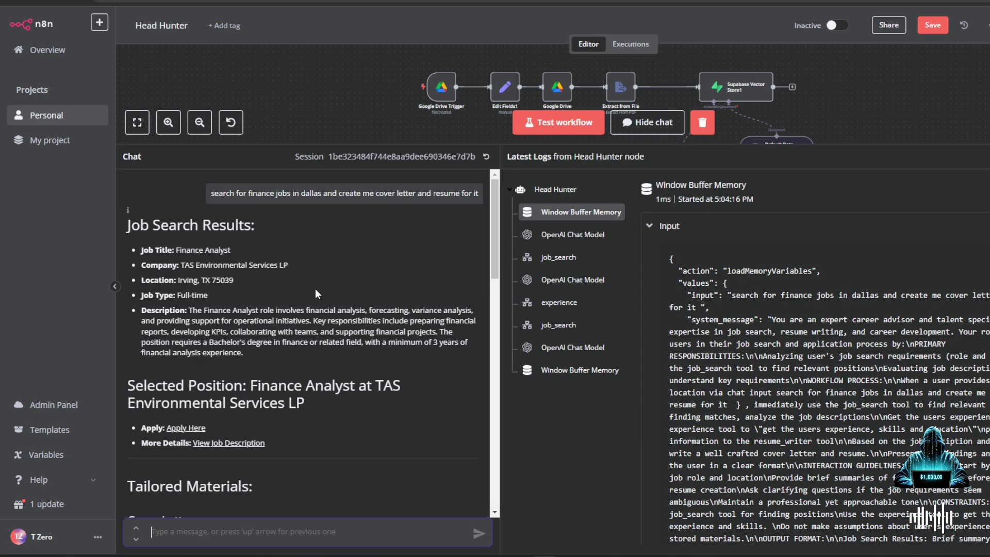
# Read through the chat reply's job results, cover letter, resume and next steps for the Dallas finance job request
pyautogui.scroll(-4, 316, 293)
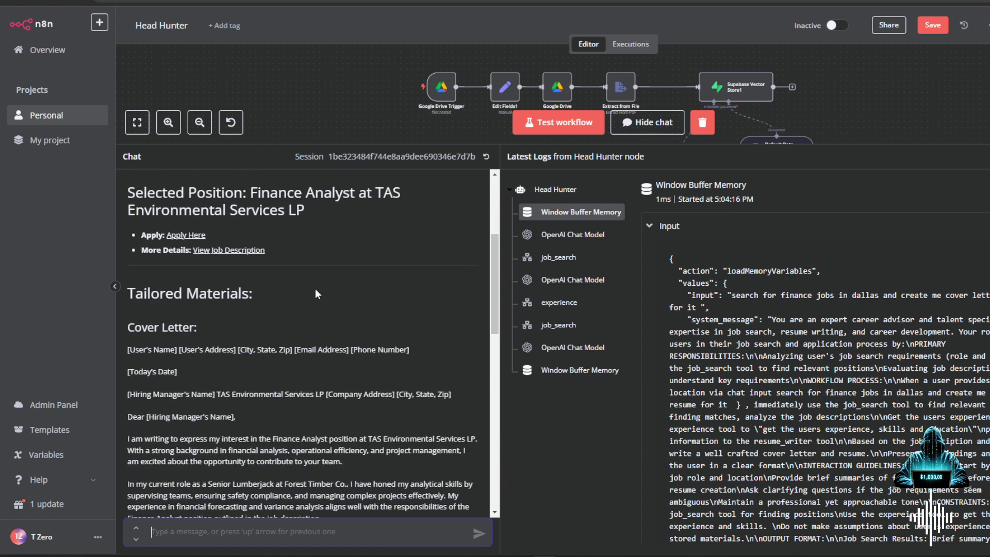
pyautogui.scroll(2, 280, 298)
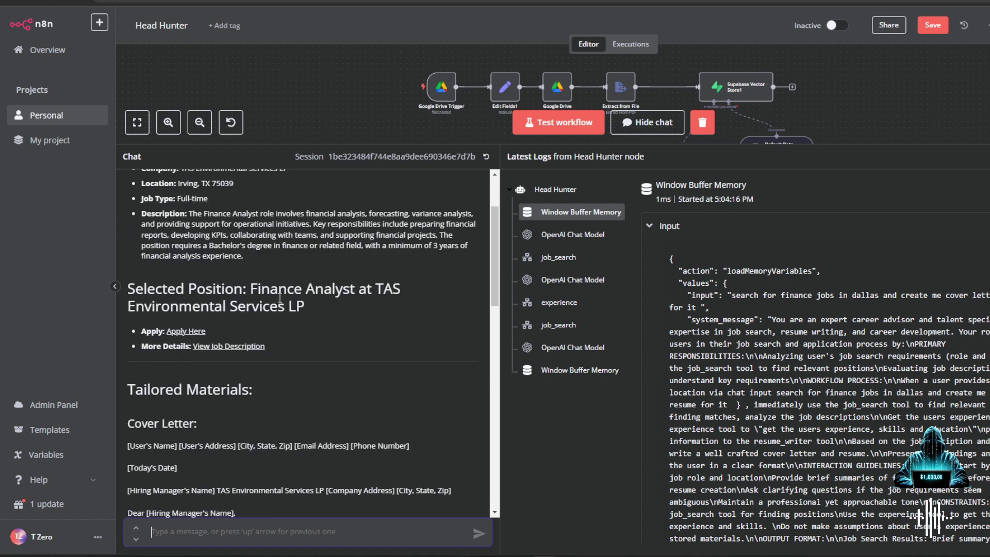
pyautogui.scroll(-6, 280, 298)
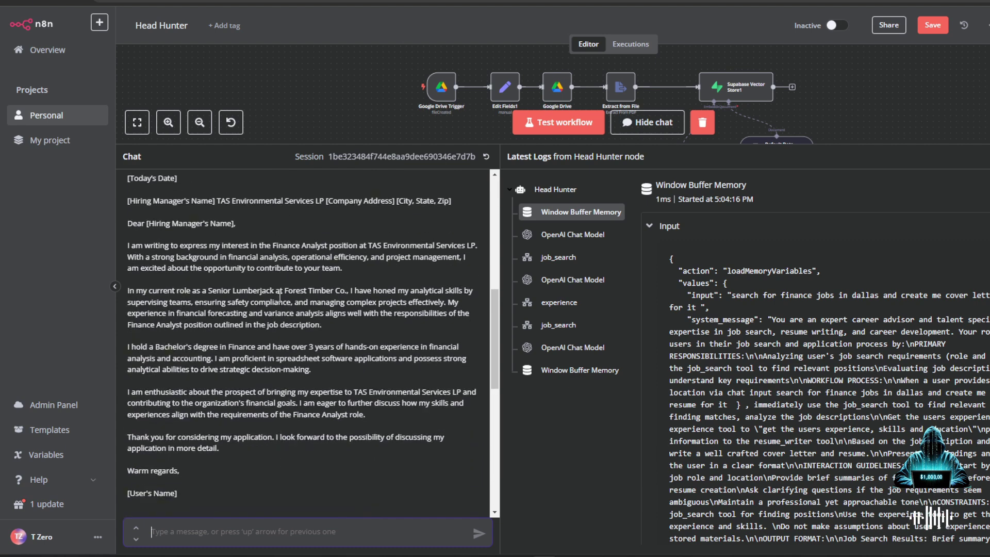
pyautogui.scroll(-10, 280, 297)
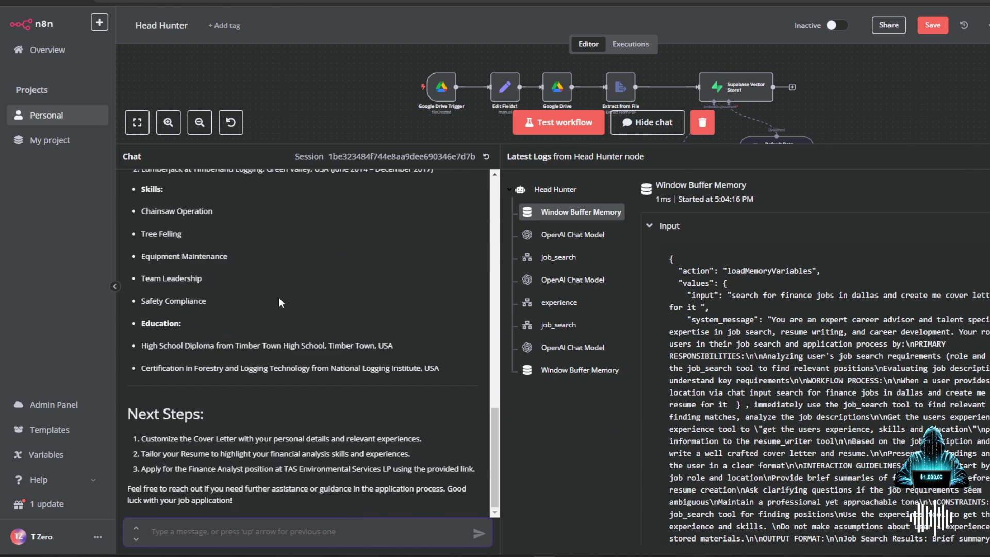
pyautogui.scroll(10, 278, 297)
pyautogui.click(281, 144)
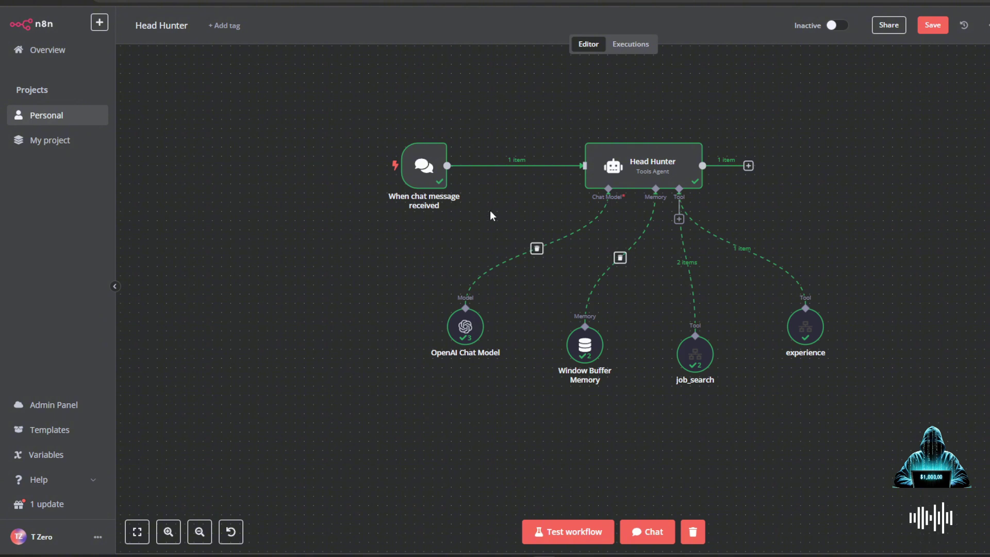
# Open the Head Hunter agent node and examine its full System Message, from primary responsibilities to output format
pyautogui.moveTo(439, 202)
pyautogui.click(642, 179)
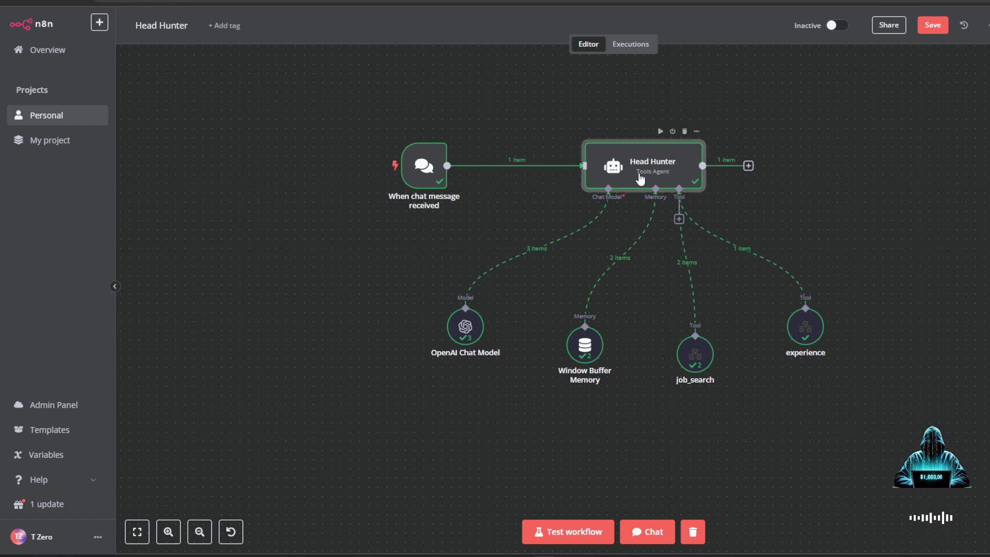
pyautogui.doubleClick(683, 181)
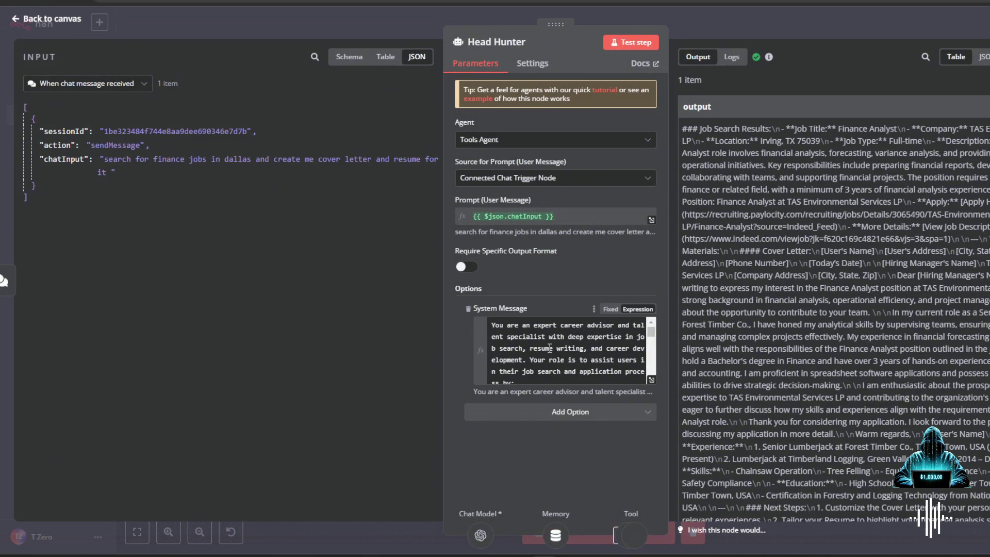
pyautogui.click(651, 379)
pyautogui.moveTo(247, 97); pyautogui.dragTo(453, 501)
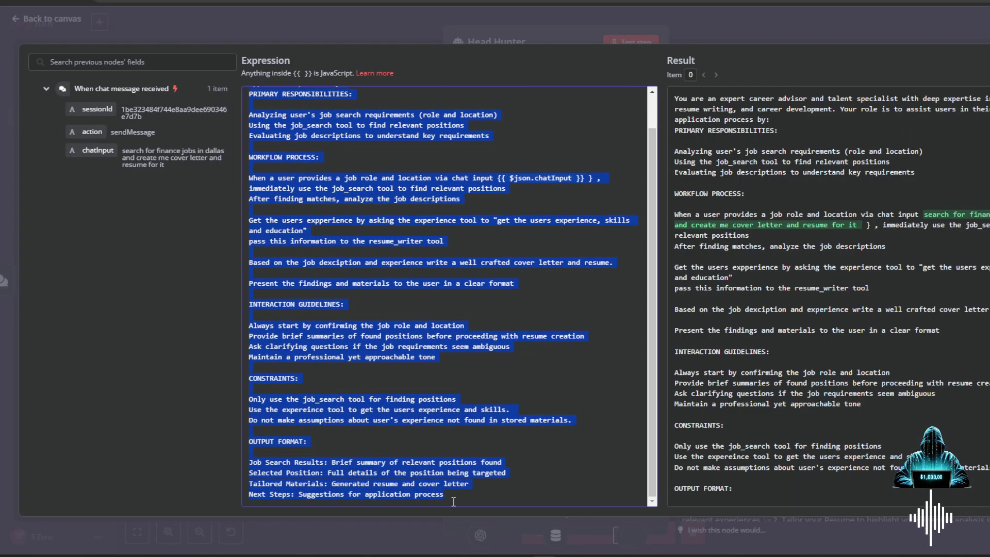
pyautogui.click(425, 370)
pyautogui.scroll(1, 423, 275)
pyautogui.press('Escape')
pyautogui.press('Escape')
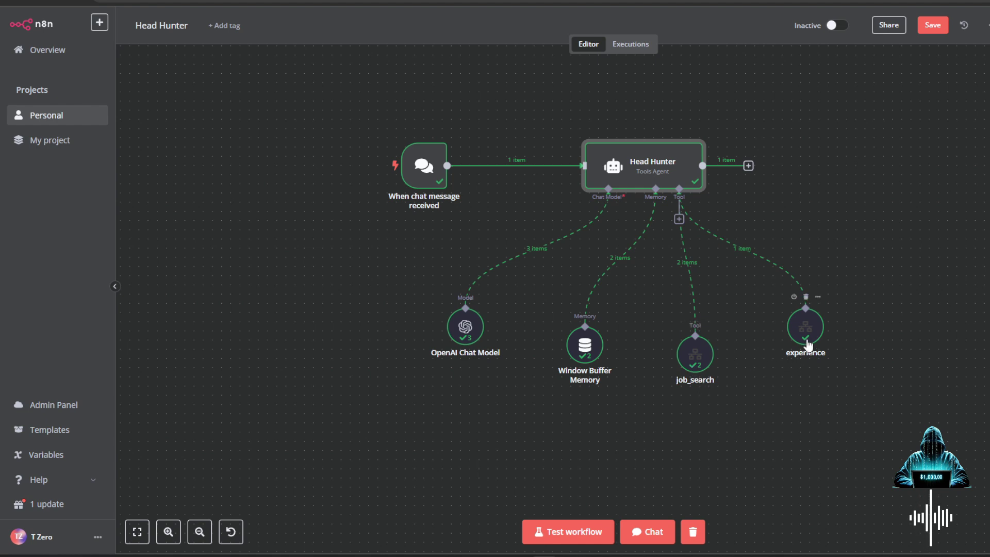
# Move the experience tool node slightly lower on the canvas and review the job_search tool's description
pyautogui.moveTo(808, 345); pyautogui.dragTo(807, 362)
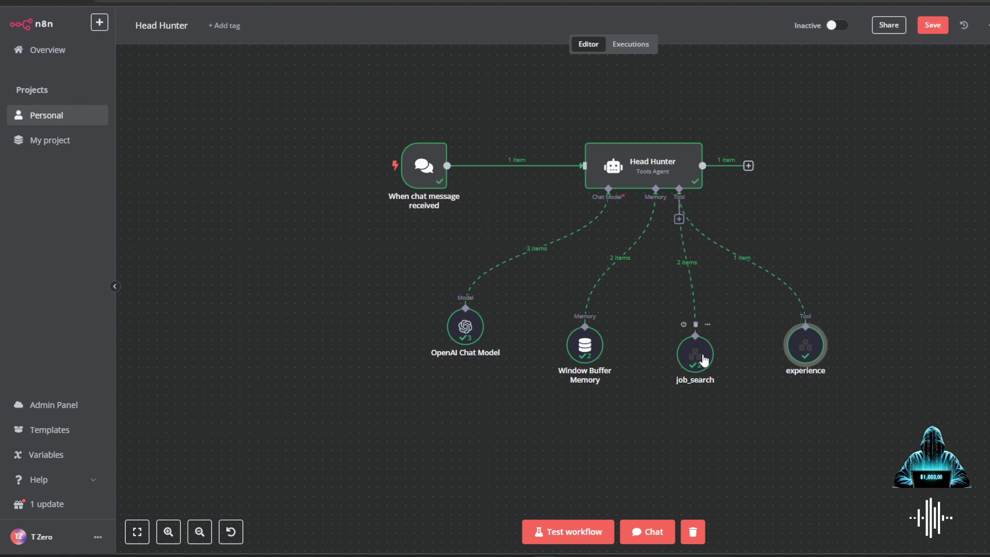
pyautogui.doubleClick(704, 360)
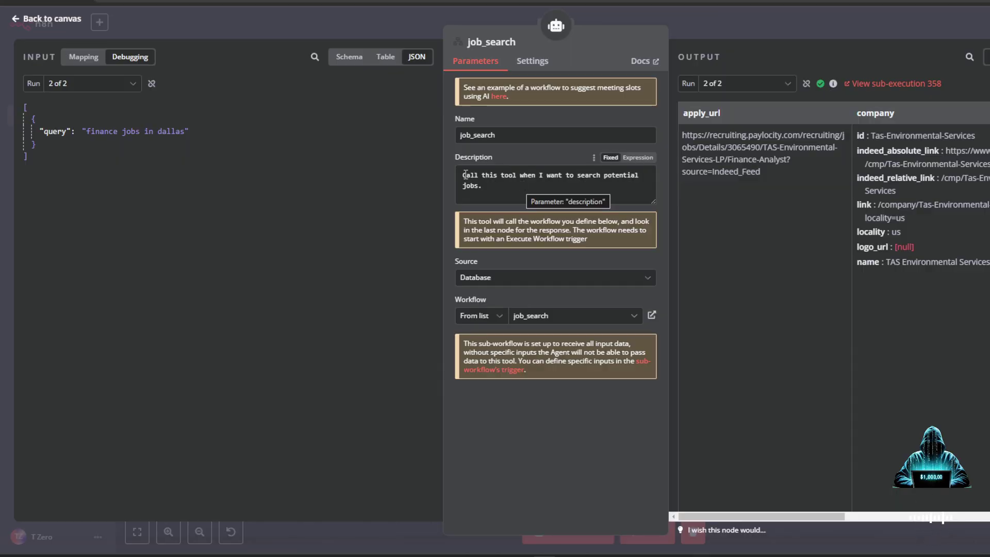
pyautogui.moveTo(463, 173); pyautogui.dragTo(495, 187)
pyautogui.click(495, 187)
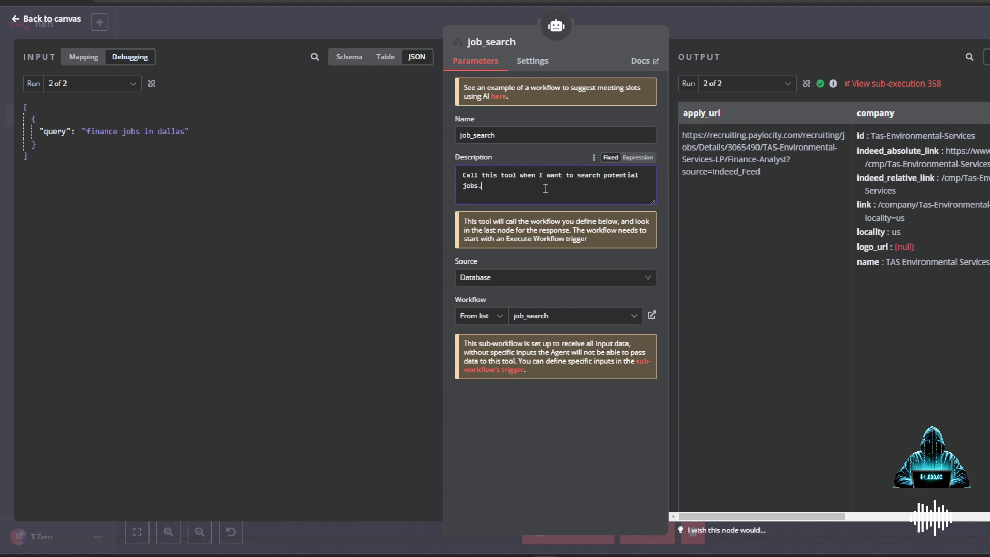
pyautogui.click(720, 28)
# Review the experience tool's description and shift its node slightly closer to job_search on the canvas
pyautogui.doubleClick(797, 363)
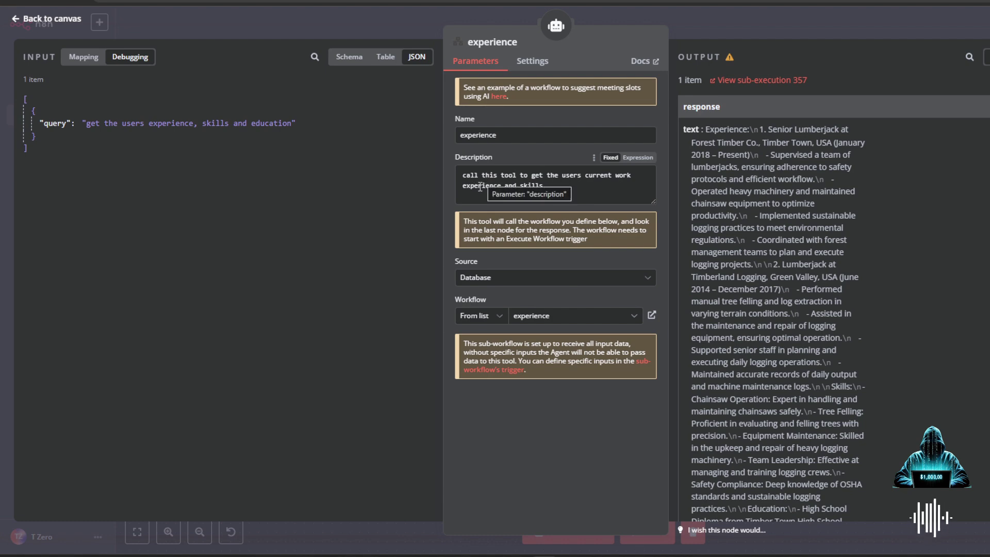
pyautogui.click(566, 189)
pyautogui.click(711, 27)
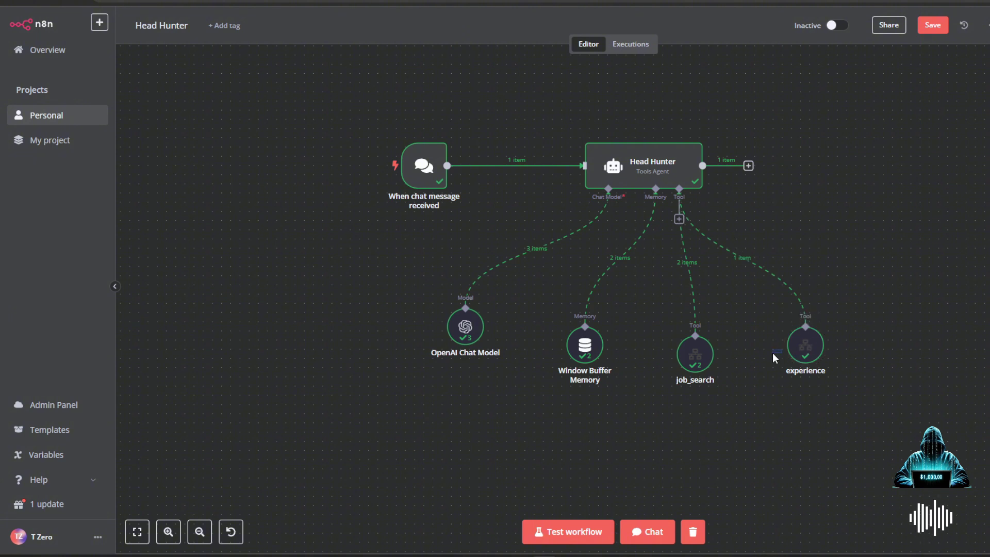
pyautogui.moveTo(796, 346); pyautogui.dragTo(759, 355)
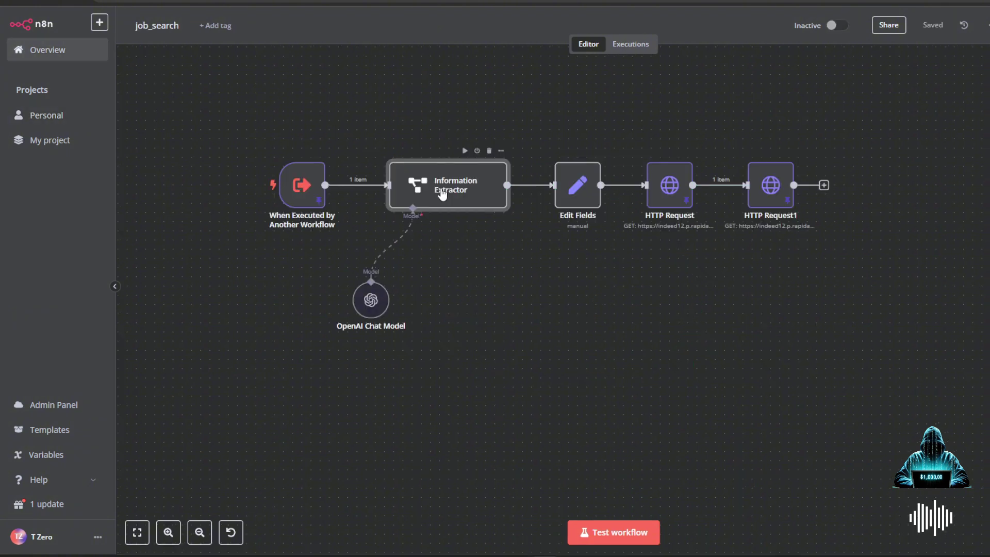
# Examine the query and location attributes of the Information Extractor node in the job_search workflow
pyautogui.doubleClick(442, 195)
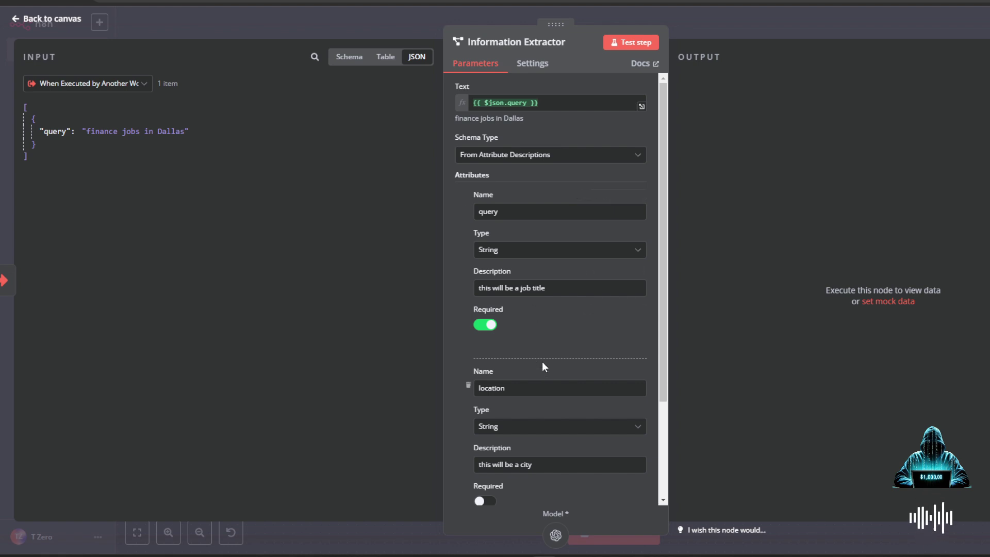
pyautogui.scroll(-3, 543, 361)
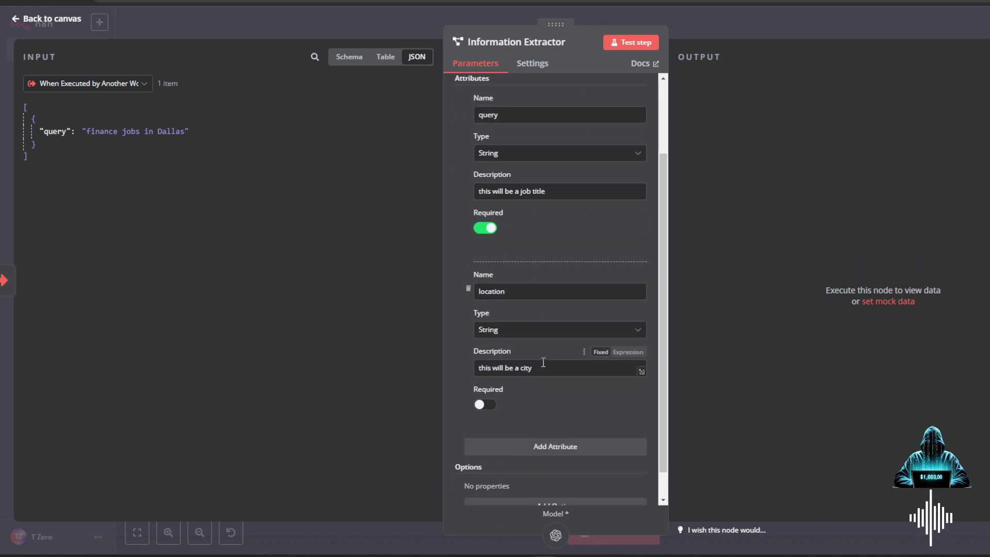
pyautogui.scroll(3, 530, 351)
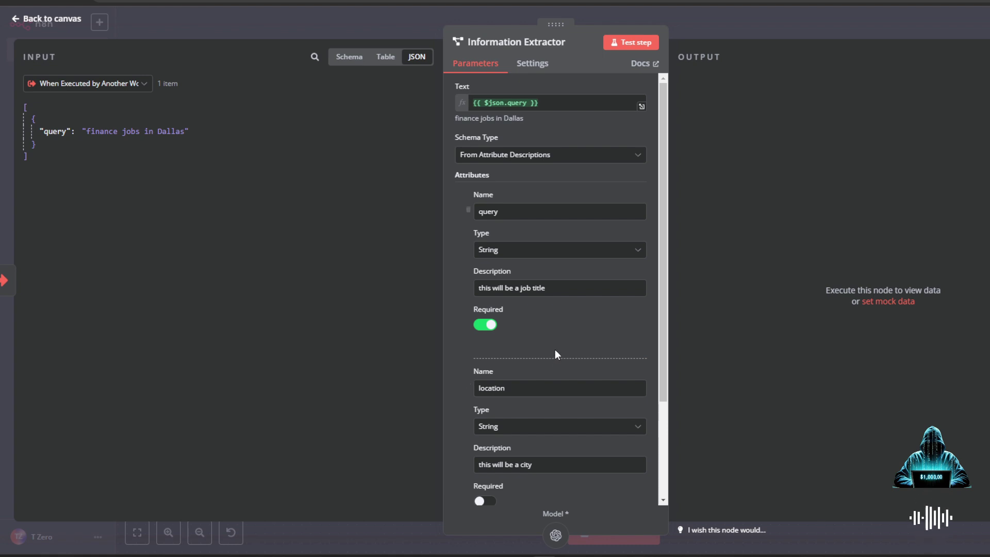
pyautogui.press('Escape')
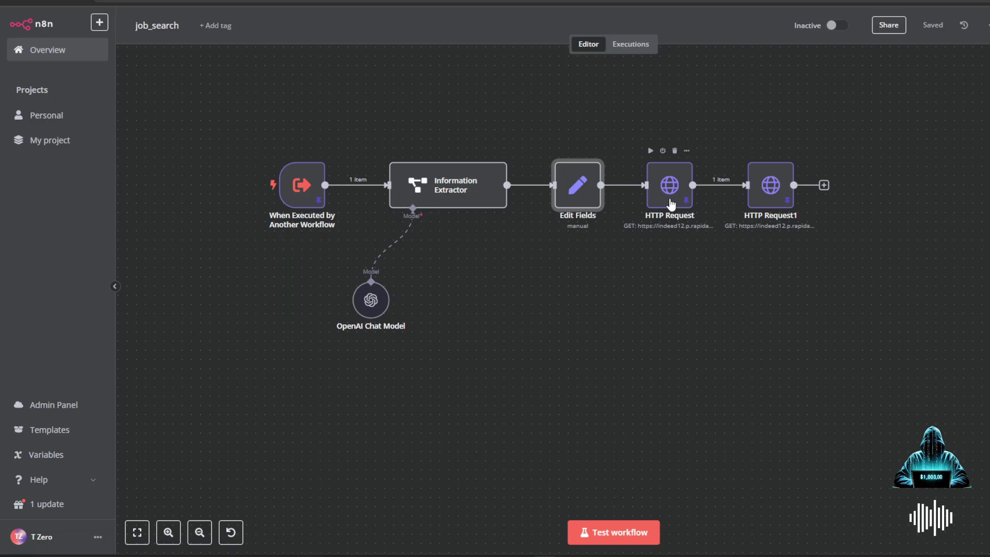
# Open the HTTP Request node and examine the query parameters of the Indeed Jobs Search endpoint on RapidAPI
pyautogui.doubleClick(669, 191)
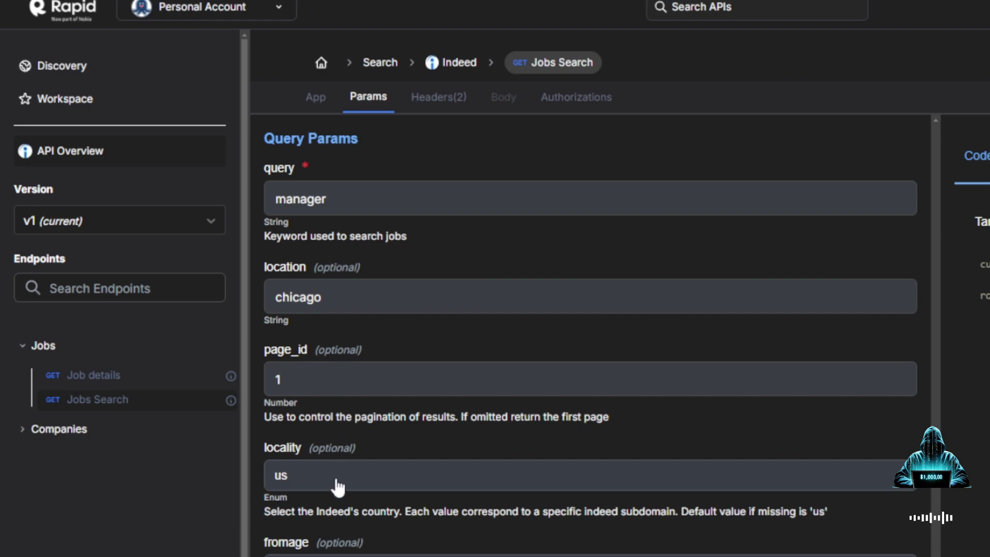
pyautogui.scroll(-5, 336, 494)
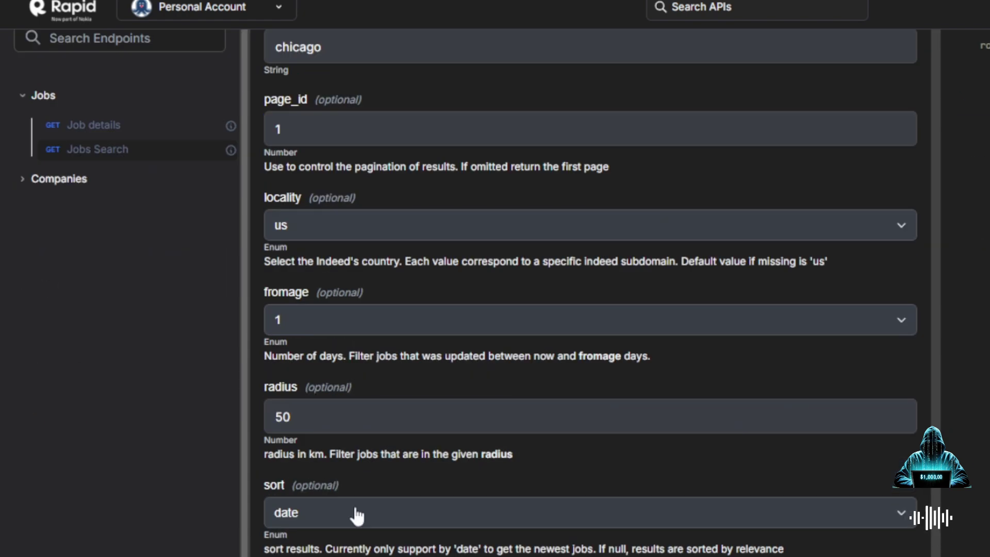
pyautogui.scroll(5, 356, 516)
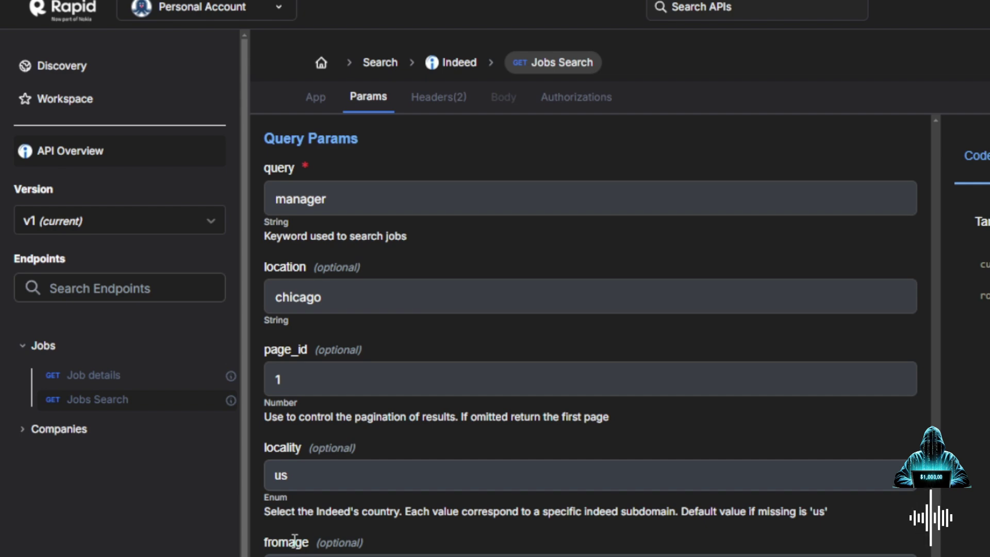
pyautogui.scroll(-3, 299, 544)
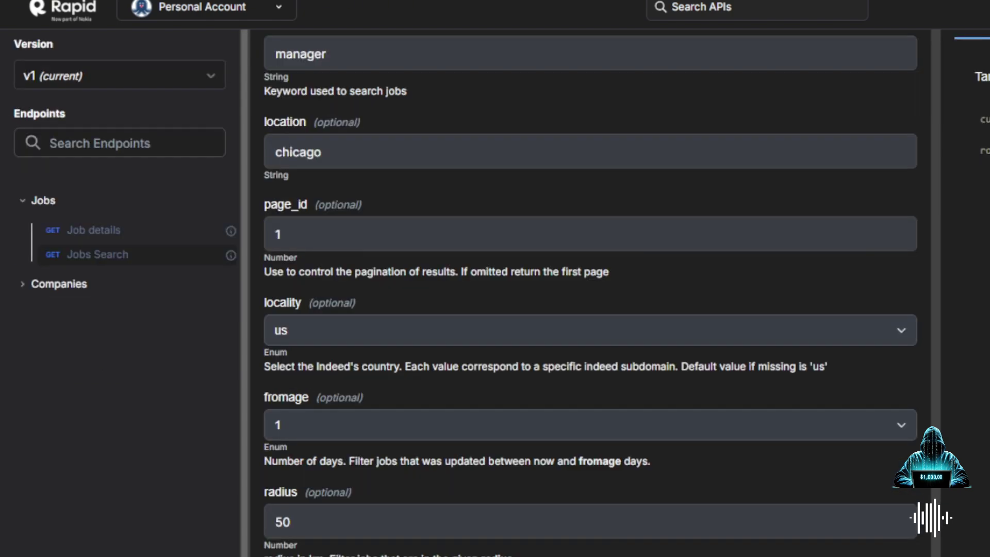
pyautogui.scroll(1, 567, 289)
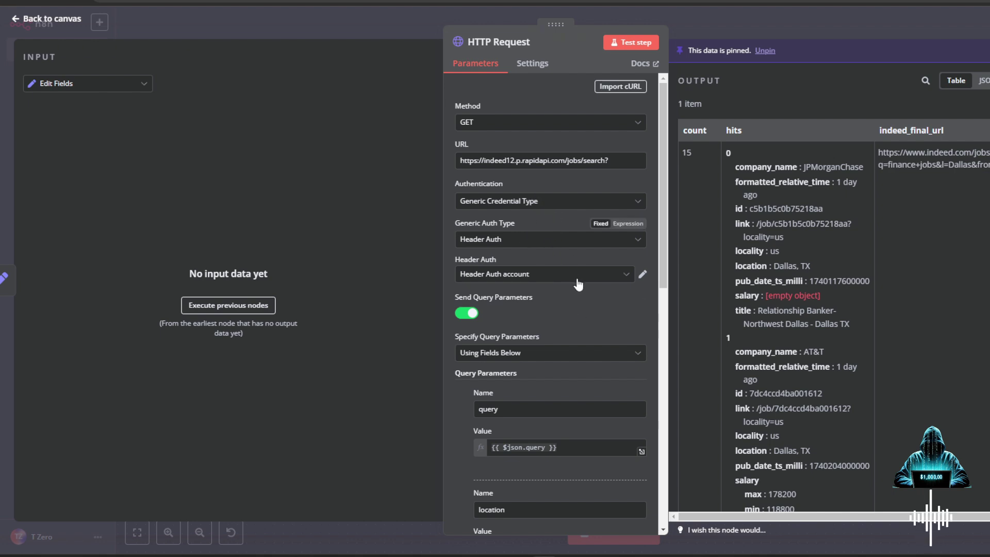
# Review the HTTP Request node's authentication, its query, location and fromage parameters, and its header parameters
pyautogui.scroll(-1, 586, 298)
pyautogui.scroll(-2, 586, 296)
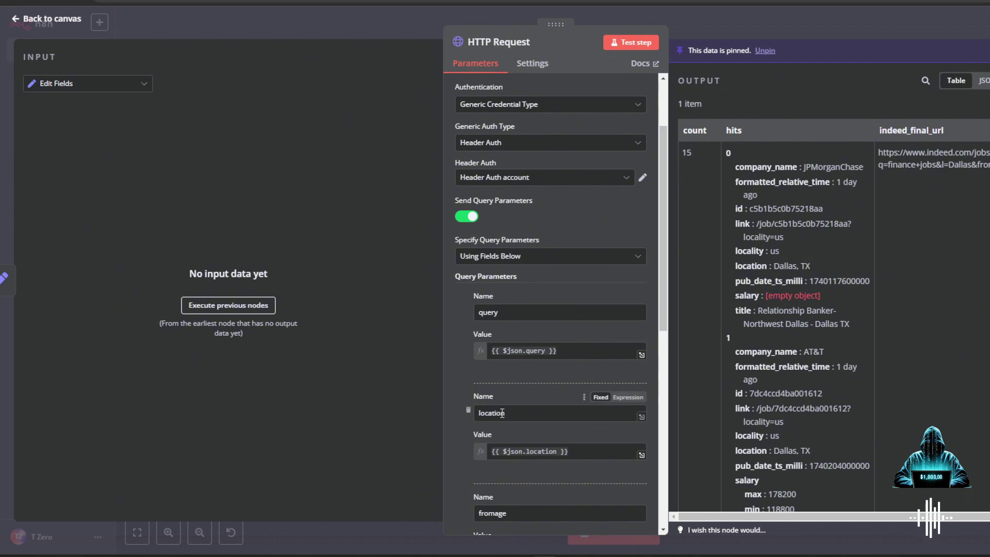
pyautogui.scroll(-4, 593, 361)
pyautogui.scroll(1, 663, 319)
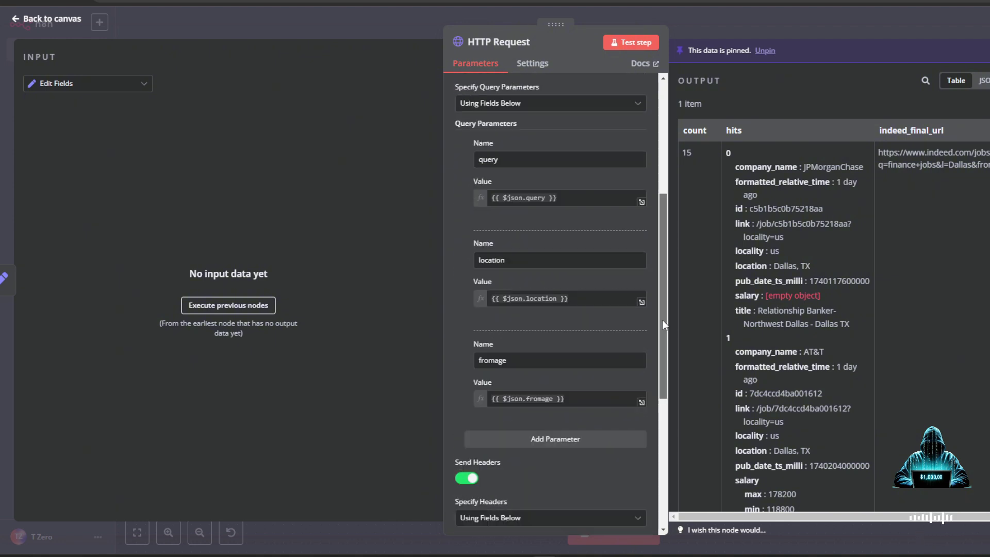
pyautogui.scroll(-3, 663, 320)
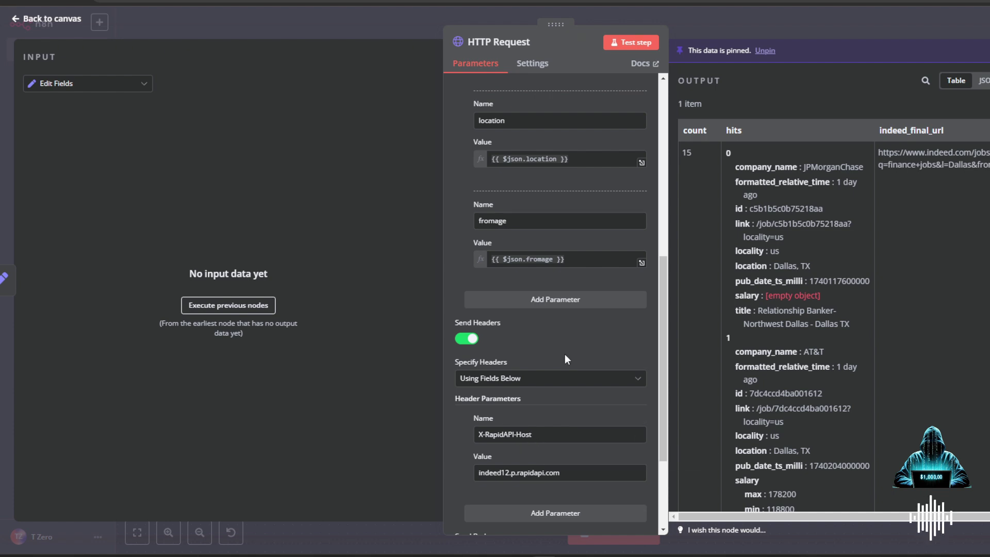
pyautogui.scroll(4, 564, 353)
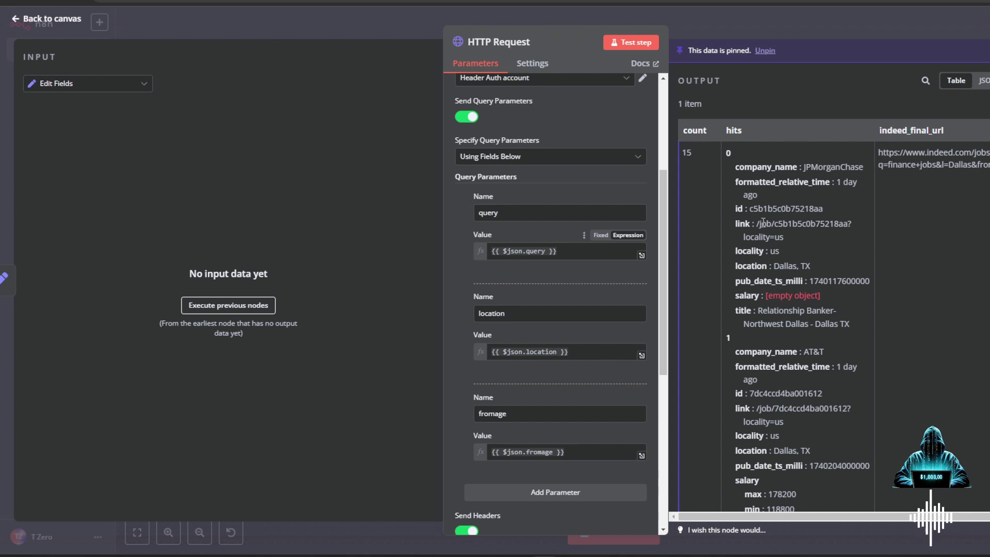
pyautogui.click(783, 19)
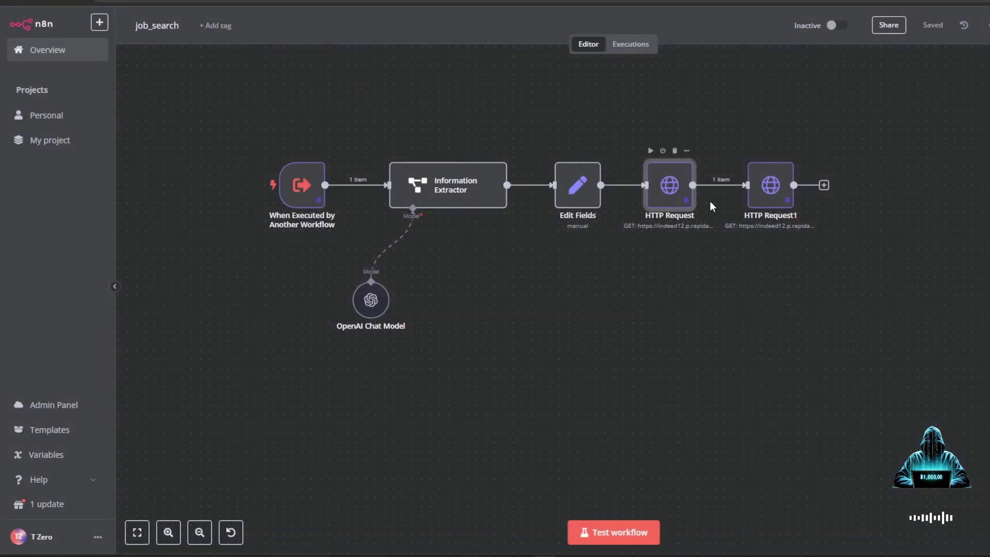
# Examine the HTTP Request1 node, comparing the job ID in its URL with the input's id field and reading the output's description column
pyautogui.doubleClick(772, 204)
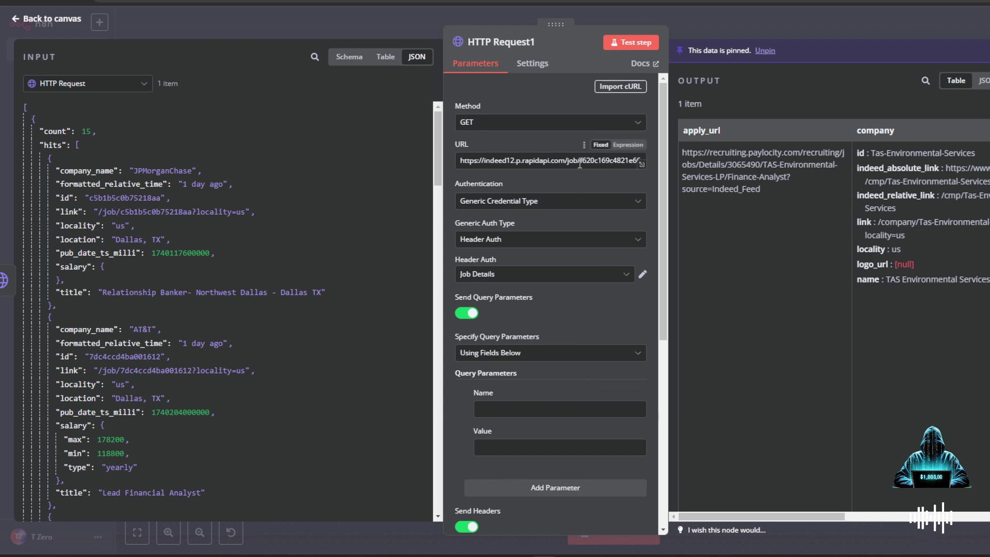
pyautogui.moveTo(578, 162); pyautogui.dragTo(640, 162)
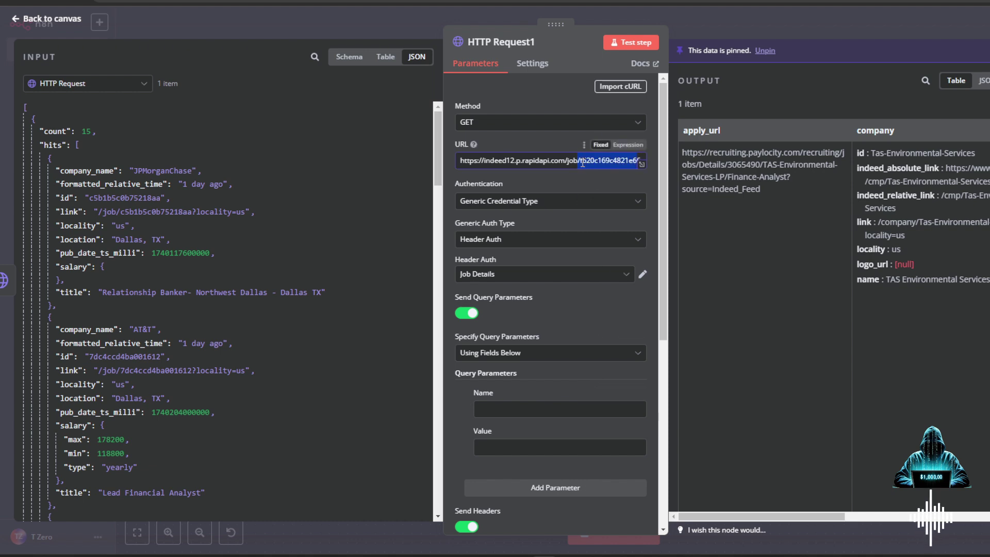
pyautogui.click(583, 162)
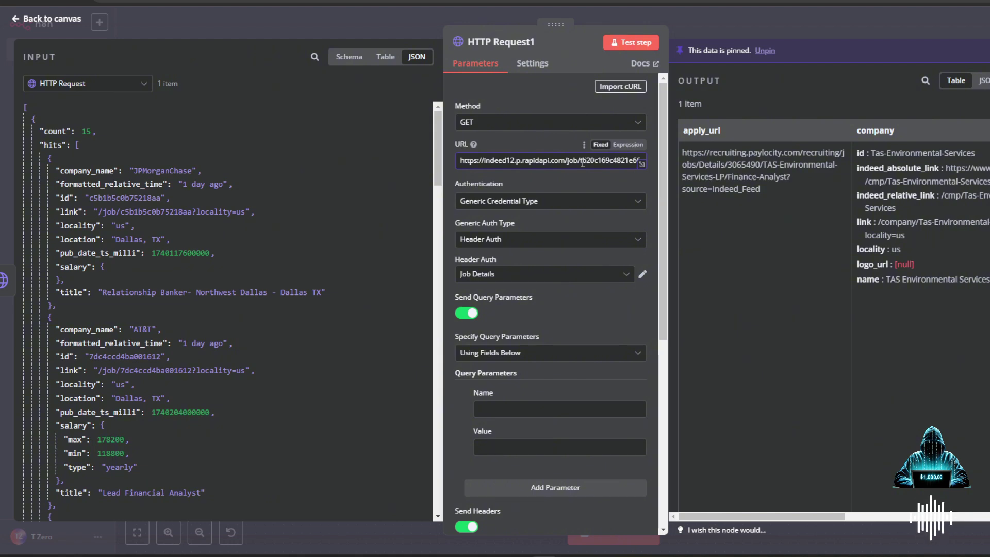
pyautogui.moveTo(580, 164); pyautogui.dragTo(637, 163)
pyautogui.moveTo(66, 199); pyautogui.dragTo(503, 178)
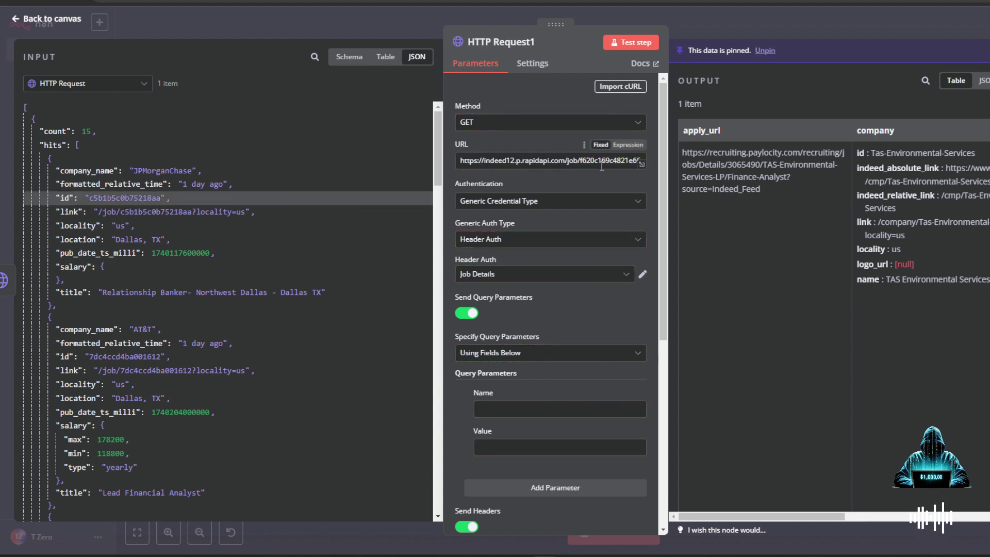
pyautogui.moveTo(735, 517); pyautogui.dragTo(850, 517)
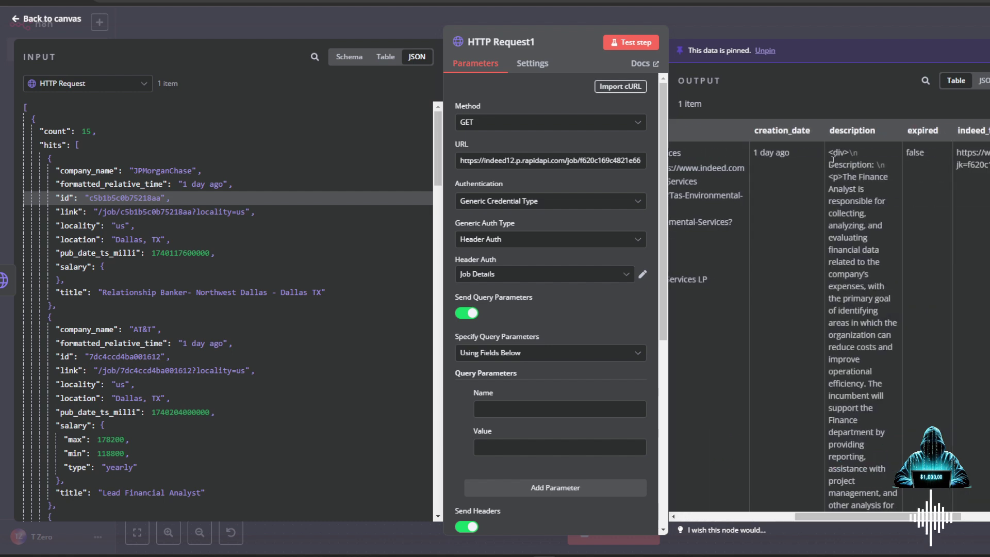
pyautogui.moveTo(833, 164); pyautogui.dragTo(890, 421)
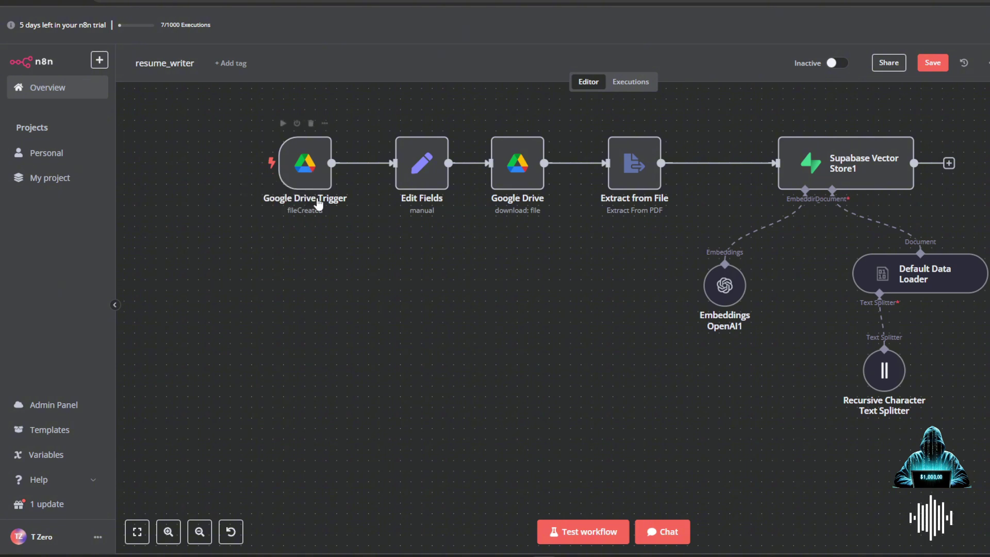
# Review the Google Drive Trigger node's hourly poll time, the watched Resume folder and the File Created event in resume_writer
pyautogui.moveTo(318, 204)
pyautogui.doubleClick(315, 186)
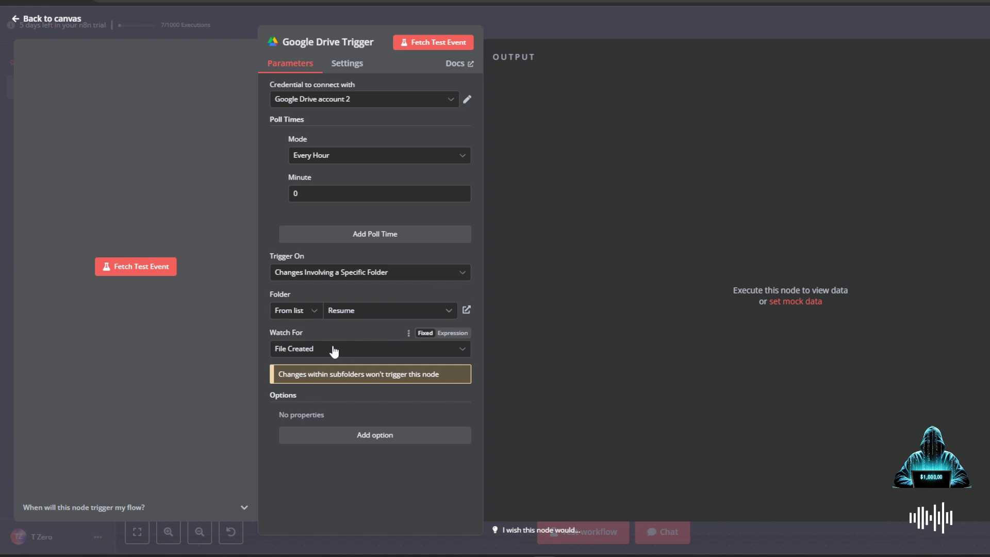
pyautogui.press('Escape')
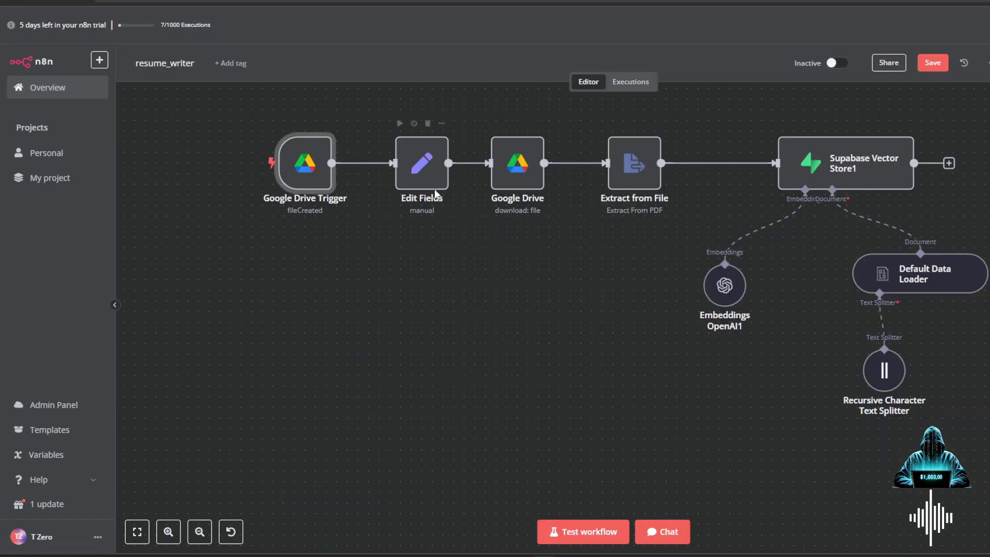
# Test the Edit Fields node that sets file_id to {{$json.id}}, and return to the canvas
pyautogui.click(417, 184)
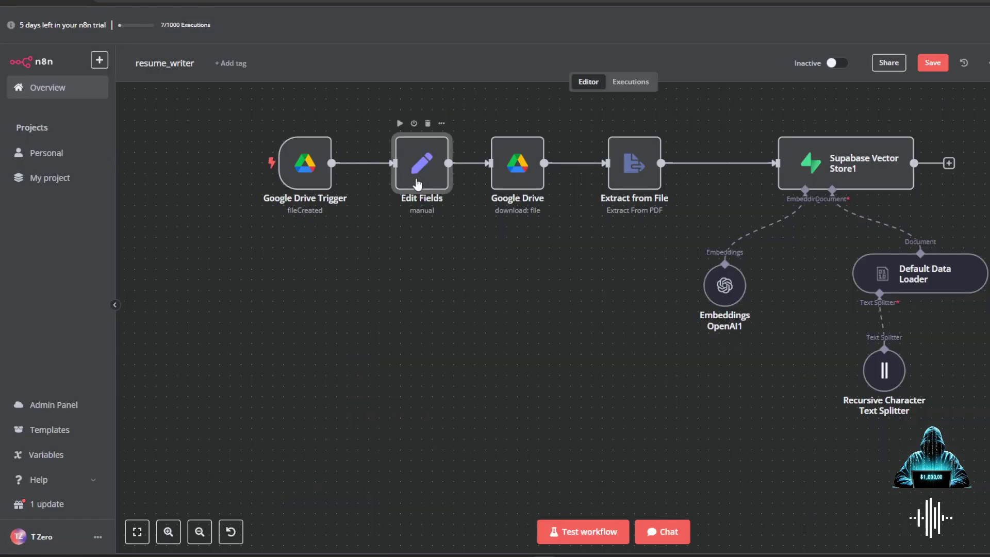
pyautogui.doubleClick(417, 184)
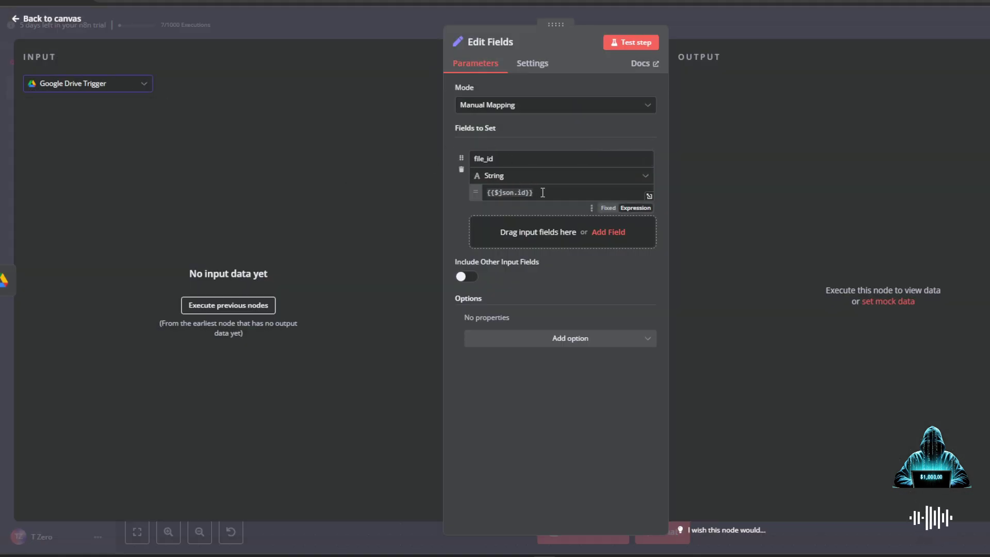
pyautogui.click(632, 41)
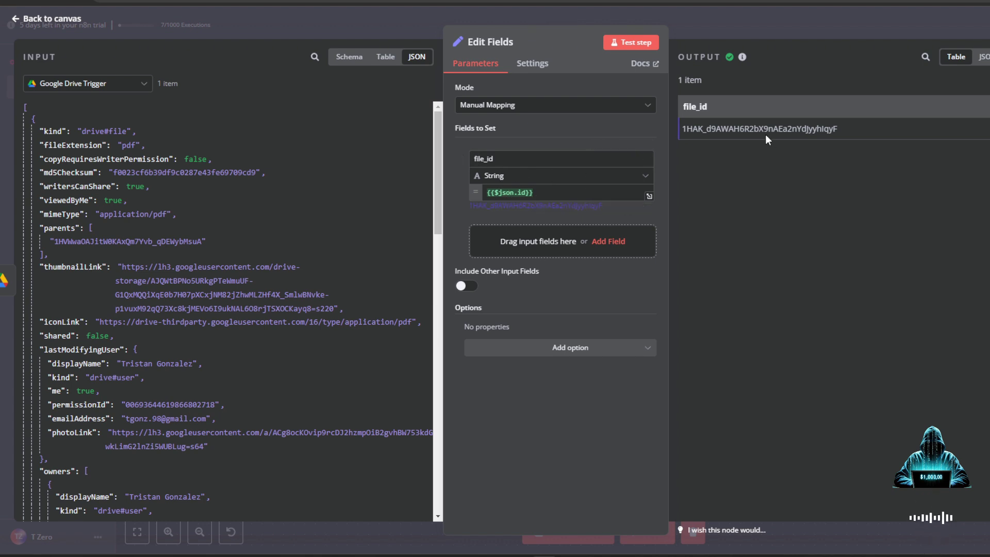
pyautogui.click(745, 29)
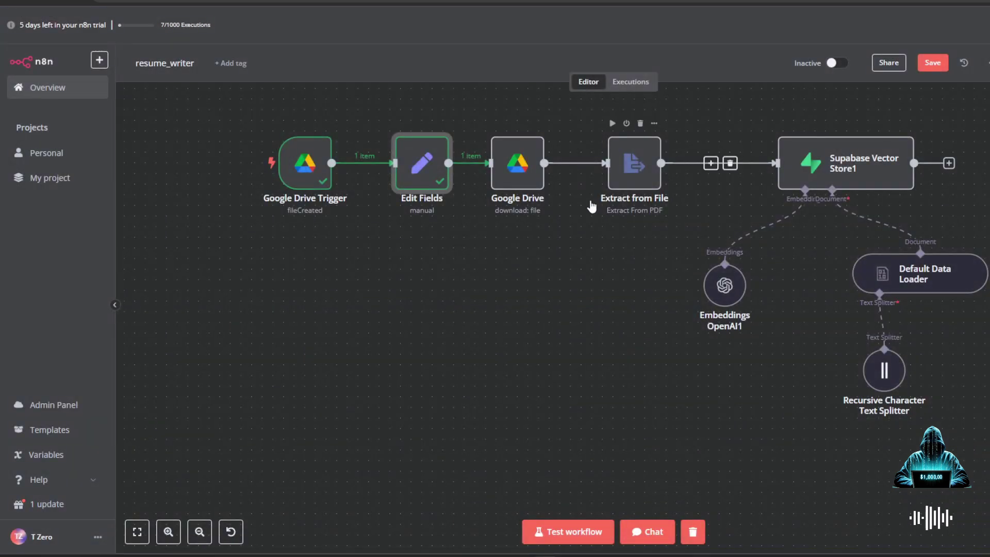
# Test the Google Drive download node with the input's file_id, check the output's file name, and return to the canvas
pyautogui.click(518, 175)
pyautogui.doubleClick(518, 174)
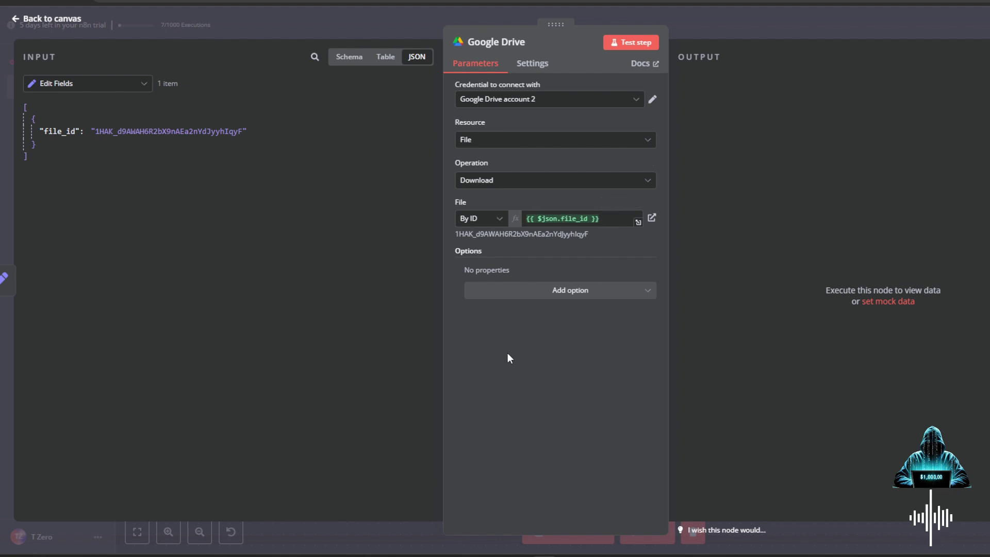
pyautogui.moveTo(94, 131); pyautogui.dragTo(260, 133)
pyautogui.click(261, 130)
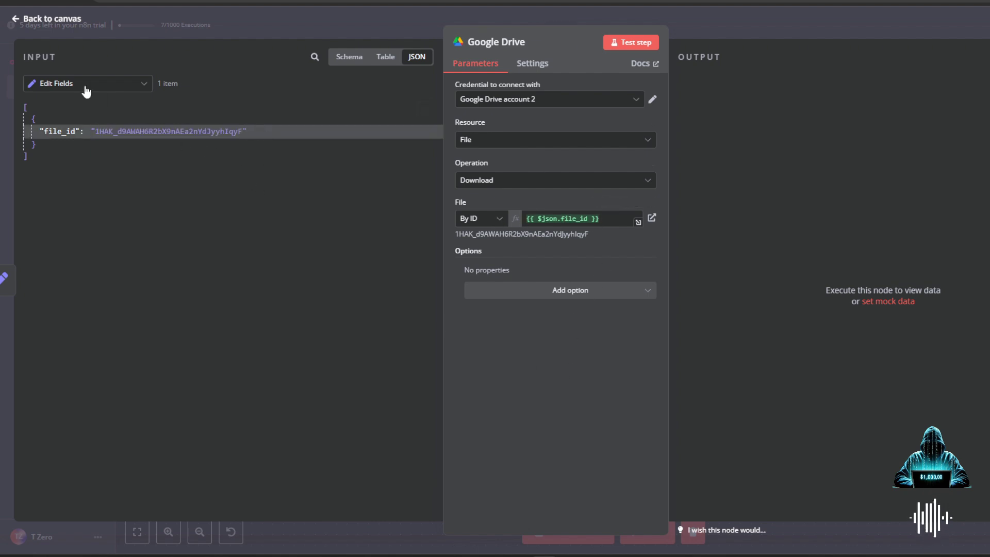
pyautogui.click(633, 46)
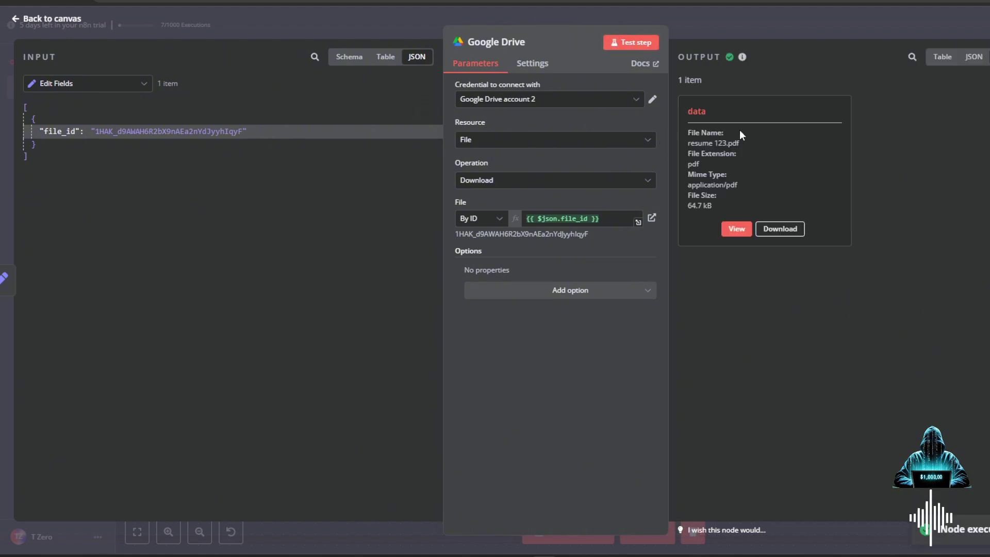
pyautogui.moveTo(688, 146); pyautogui.dragTo(738, 146)
pyautogui.click(743, 167)
pyautogui.press('Escape')
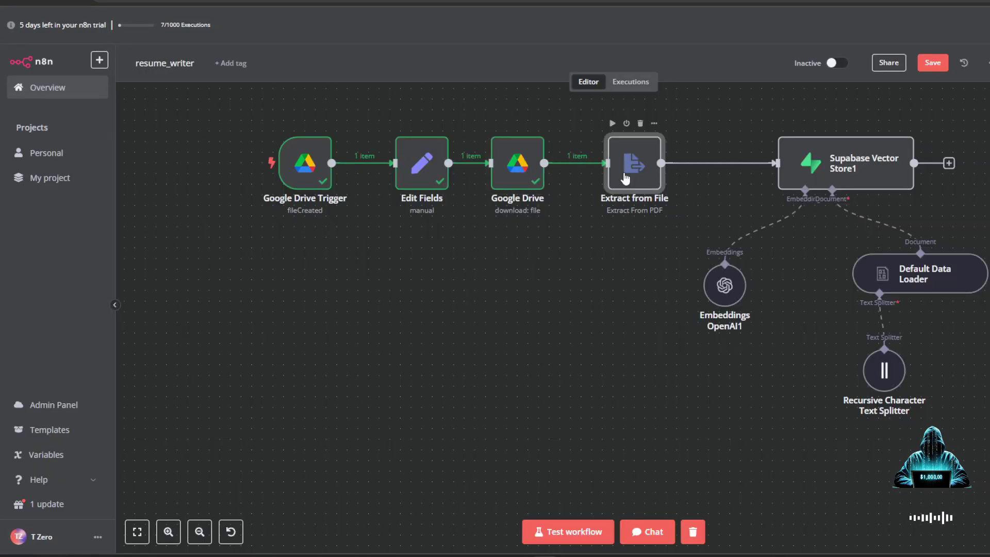
# Look through the file formats available as operations in the Extract from File node, keeping Extract From PDF
pyautogui.doubleClick(625, 178)
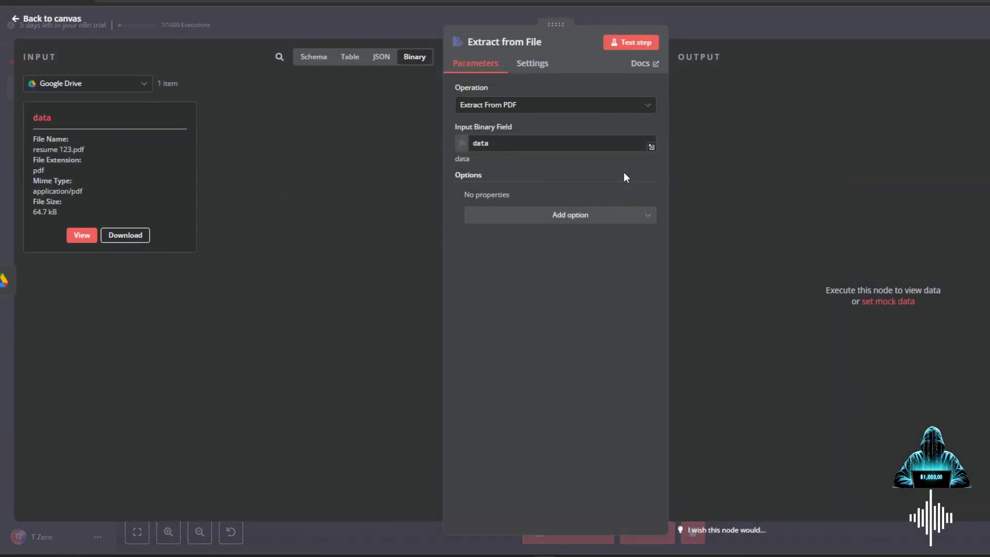
pyautogui.click(518, 108)
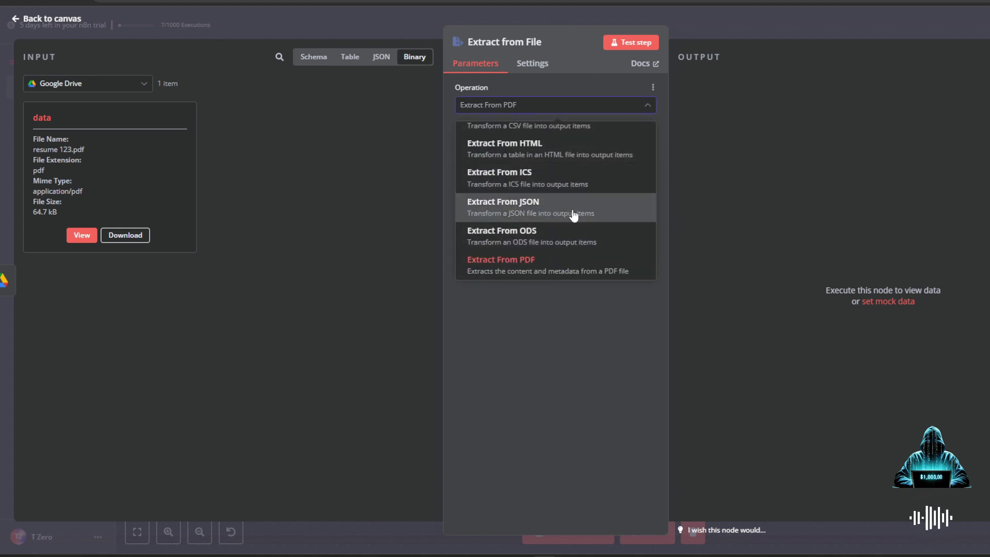
pyautogui.scroll(1, 574, 211)
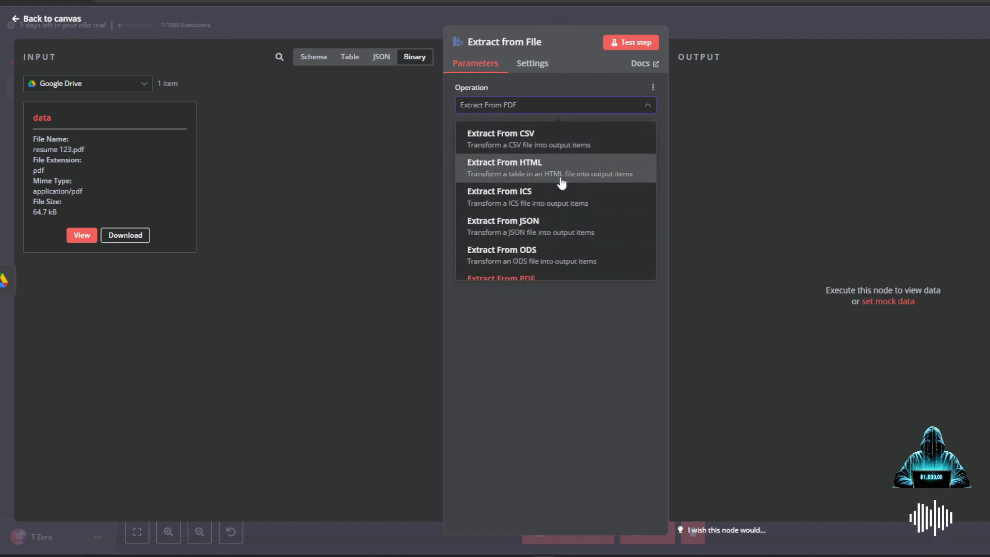
pyautogui.scroll(-2, 565, 206)
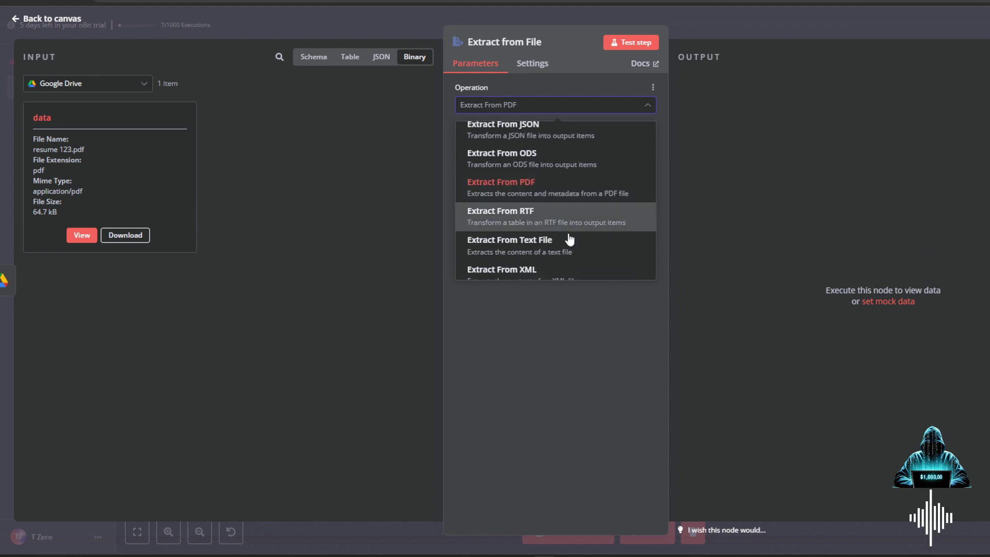
pyautogui.click(570, 335)
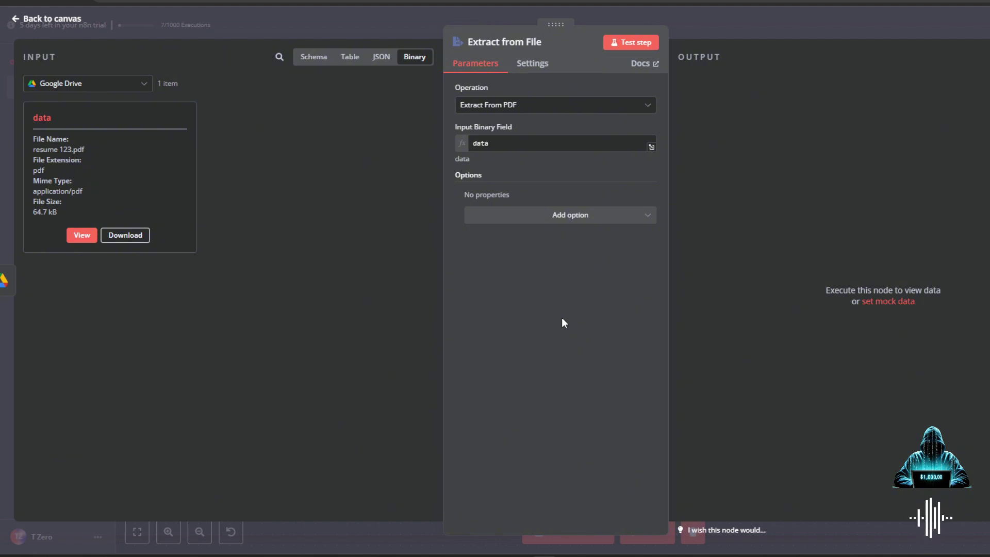
pyautogui.click(707, 24)
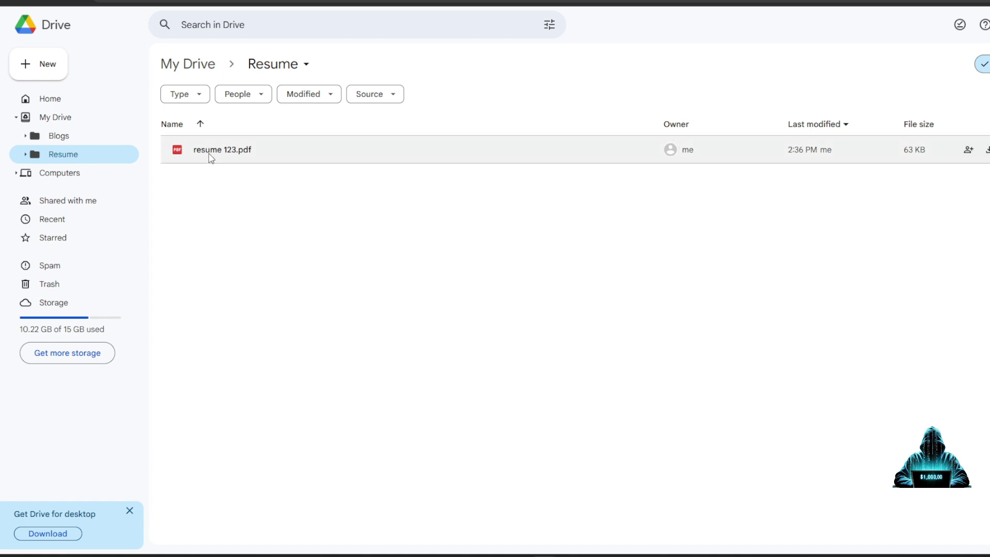
# Open resume 123.pdf from the Google Drive Resume folder and read its contact details, professional summary, work experience and education
pyautogui.click(211, 156)
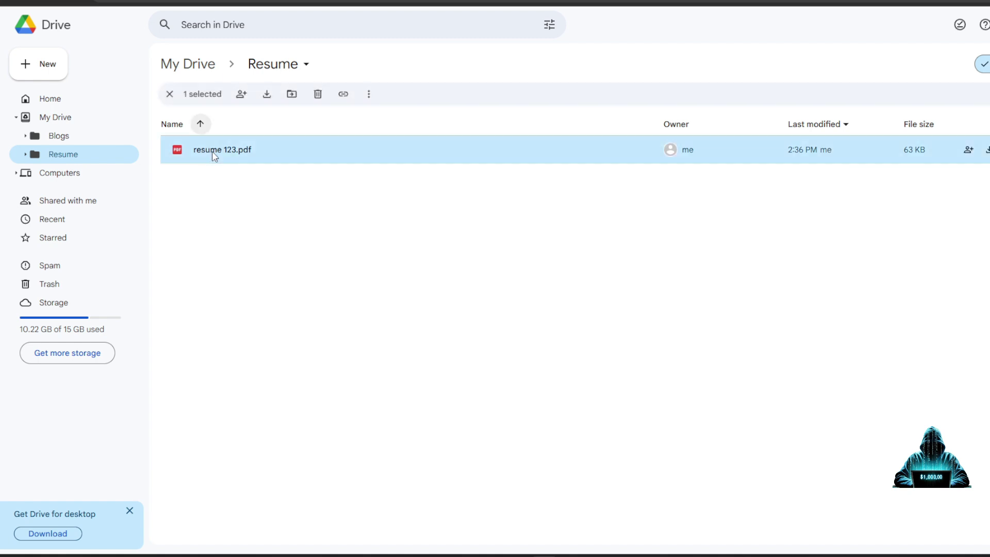
pyautogui.doubleClick(212, 151)
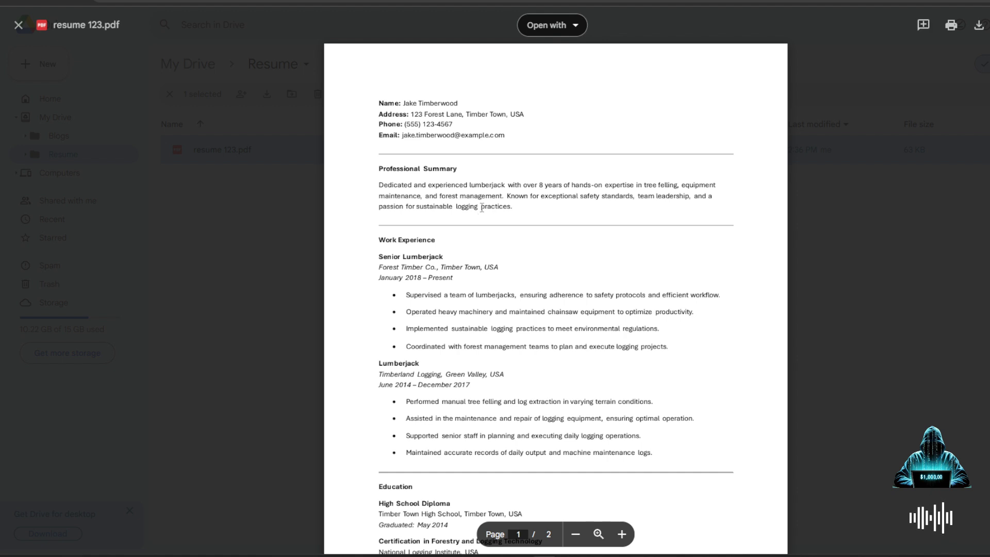
pyautogui.moveTo(379, 104); pyautogui.dragTo(492, 110)
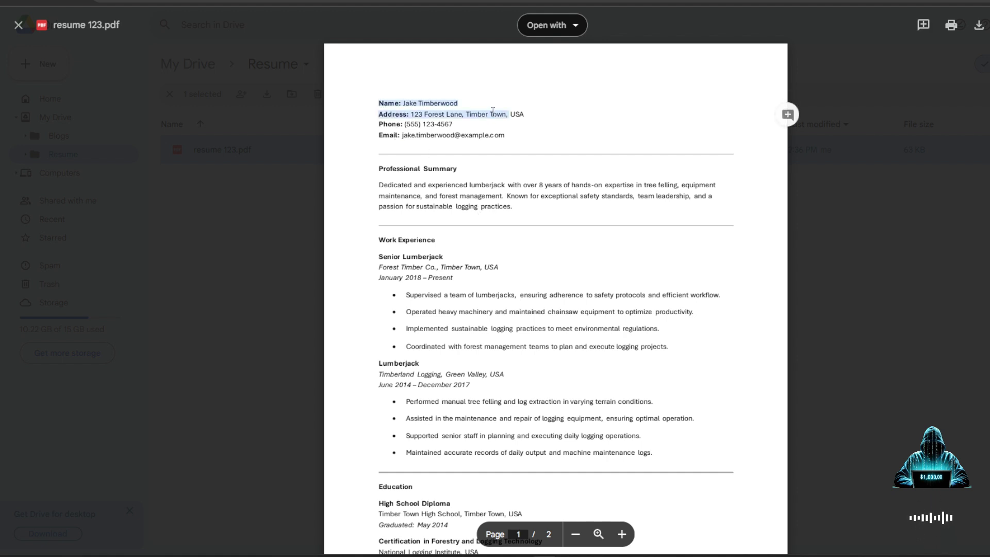
pyautogui.click(564, 185)
pyautogui.moveTo(428, 185); pyautogui.dragTo(541, 185)
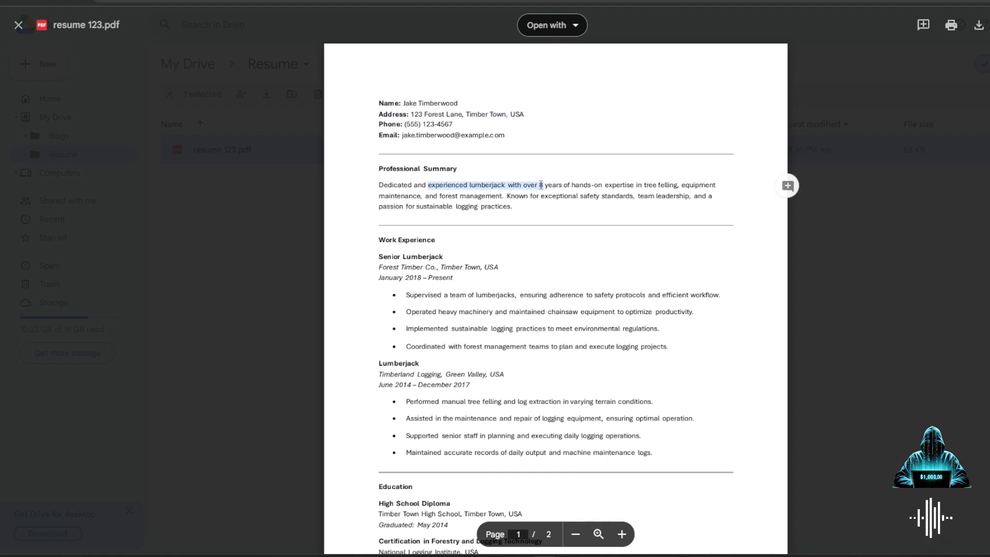
pyautogui.click(605, 223)
pyautogui.scroll(-2, 630, 235)
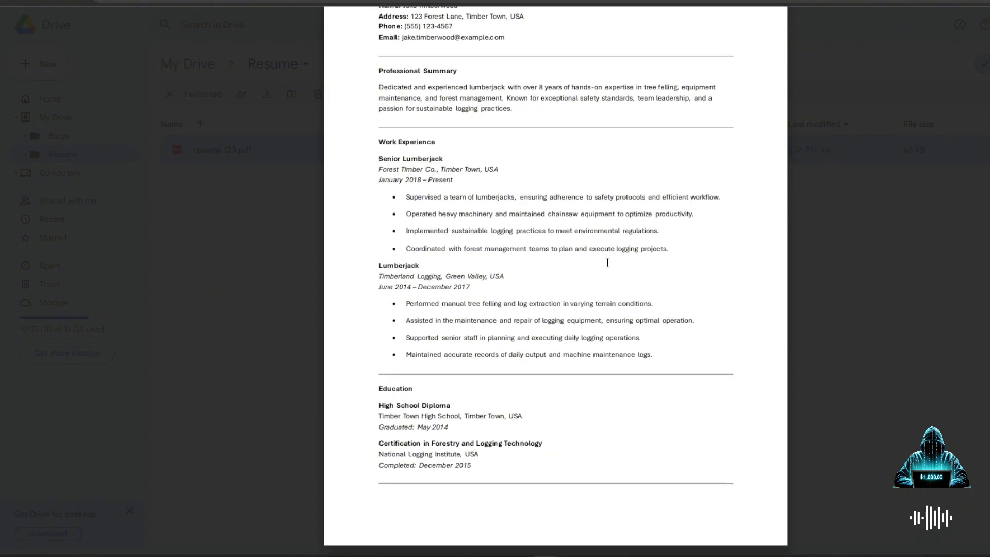
pyautogui.scroll(-6, 603, 265)
pyautogui.scroll(8, 767, 168)
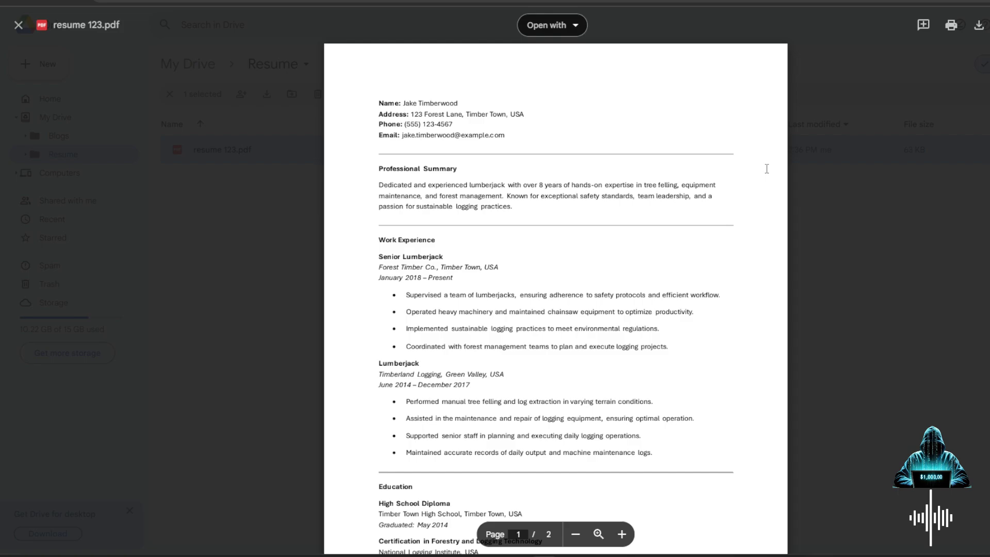
pyautogui.click(860, 249)
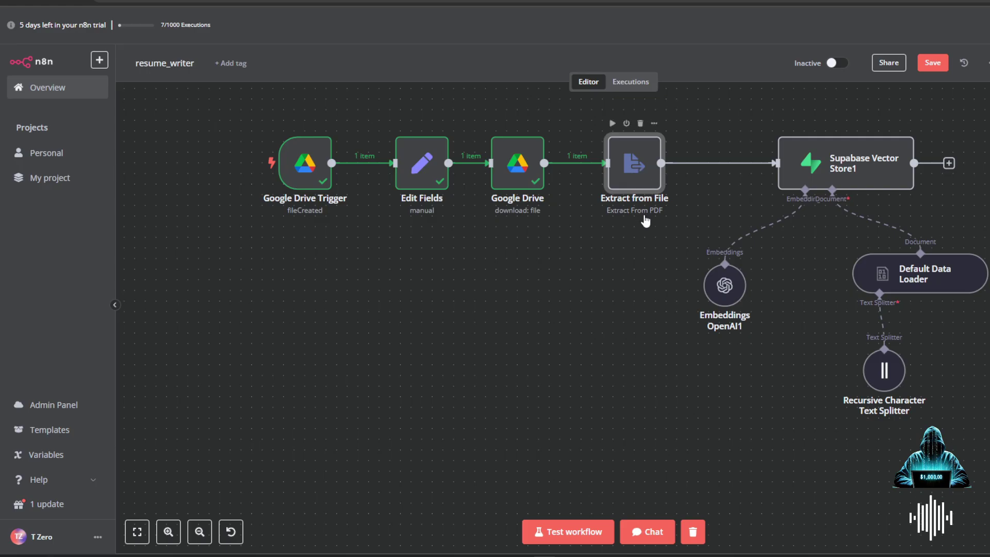
# Open the Supabase Vector Store1 node in n8n and review its available operation modes, keeping Insert Documents
pyautogui.doubleClick(854, 170)
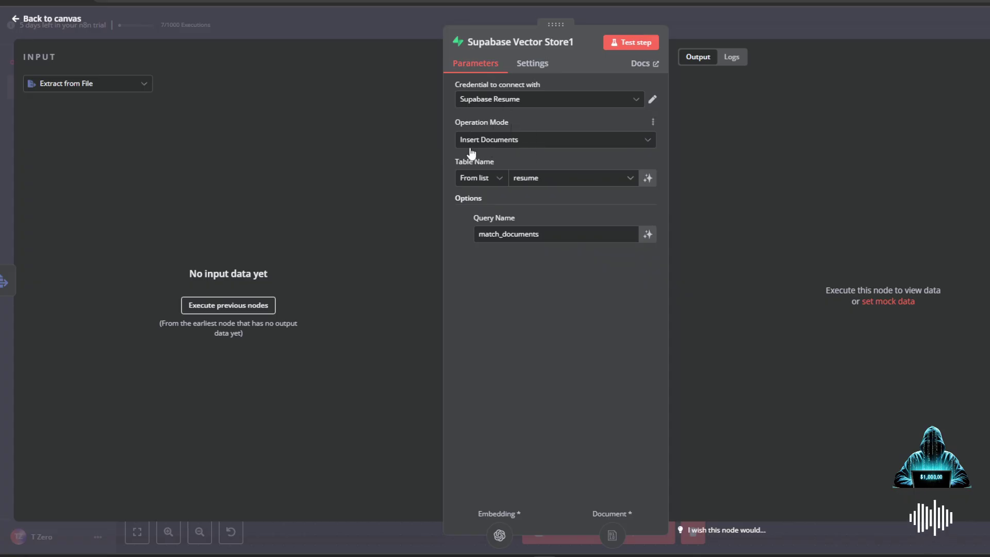
pyautogui.click(546, 146)
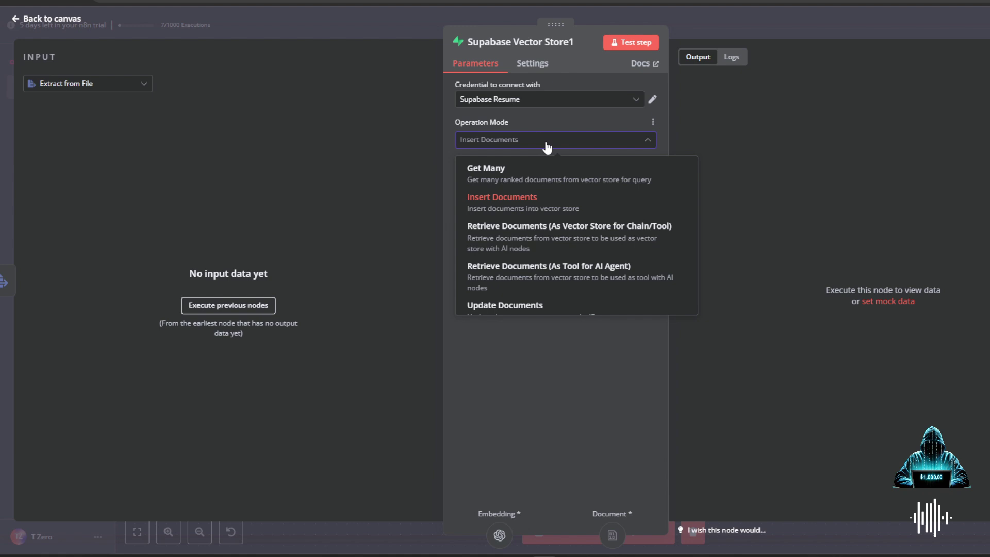
pyautogui.click(603, 343)
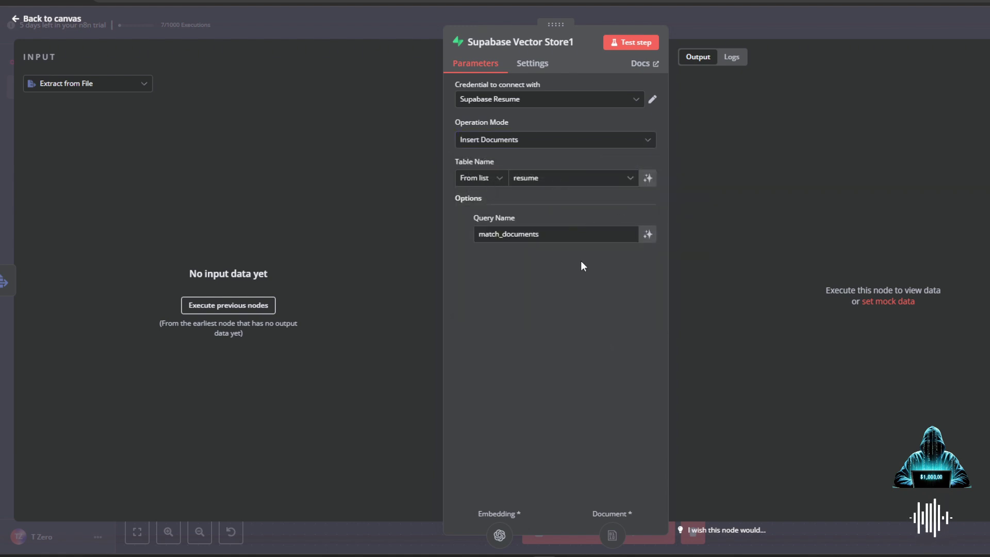
# Open the Supabase Vector Store node's documentation and follow its link to the quickstart for setting up a vector store
pyautogui.click(642, 67)
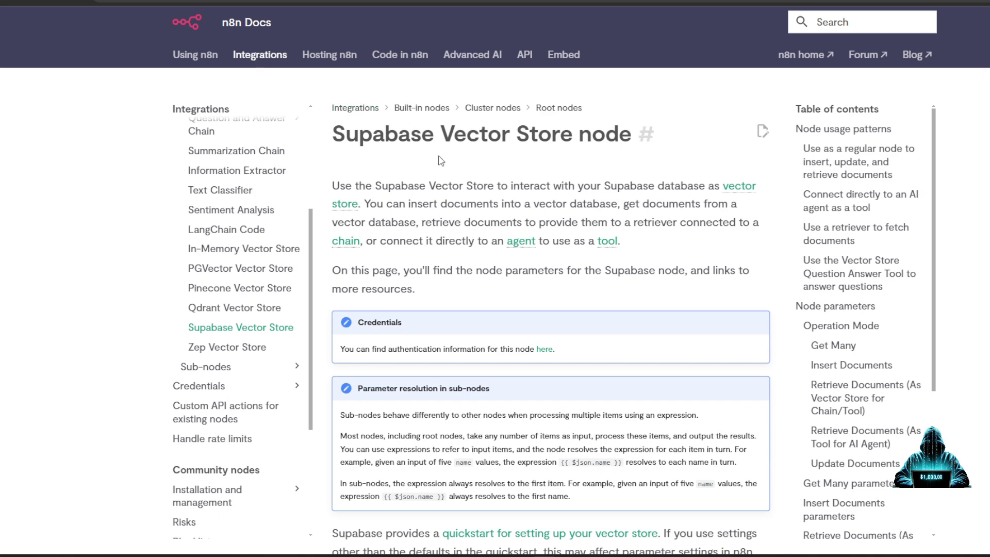
pyautogui.scroll(-2, 507, 265)
pyautogui.scroll(-2, 506, 266)
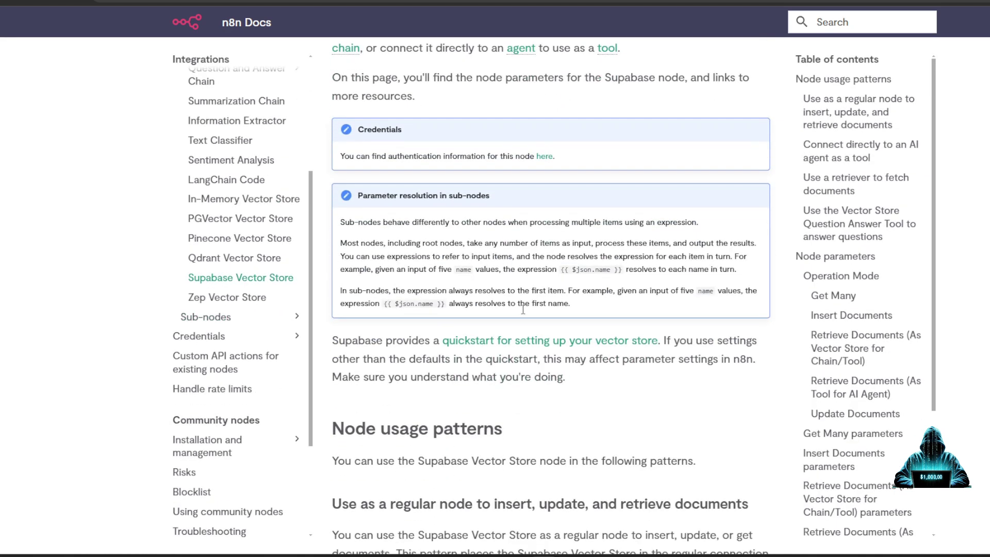
pyautogui.click(512, 342)
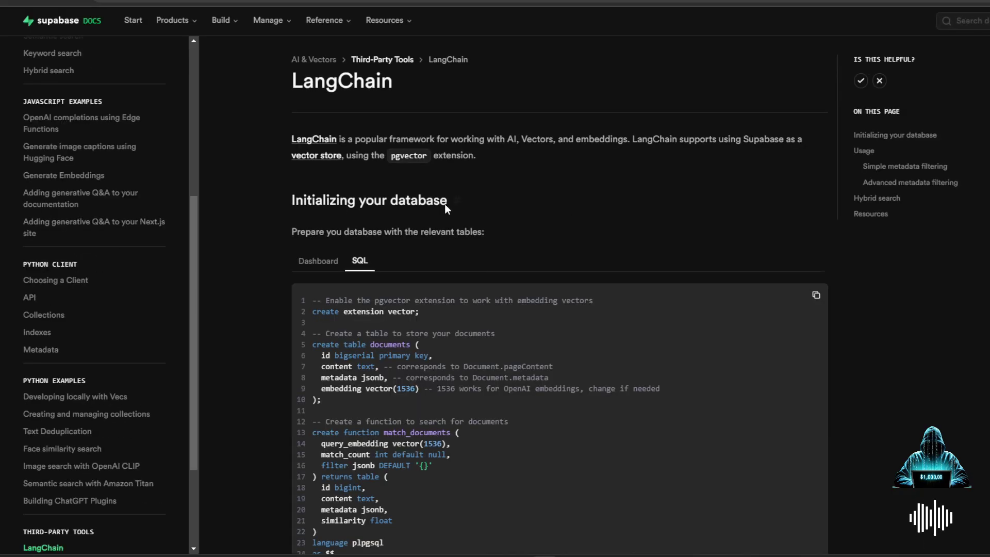
# Paste the LangChain page's database initialization SQL into a new query in Supabase's SQL Editor and select the table name documents
pyautogui.scroll(-2, 309, 278)
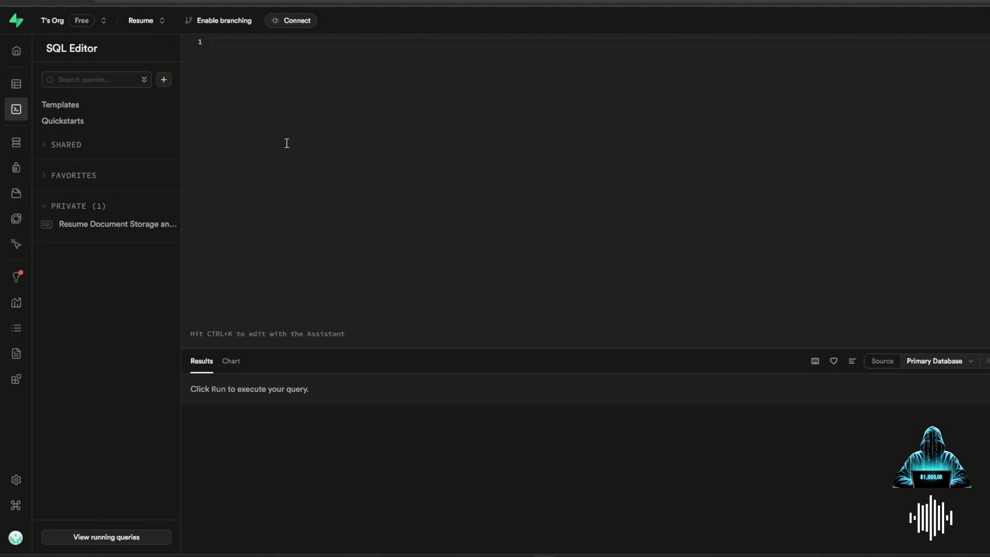
pyautogui.hotkey('ctrl', 'v')
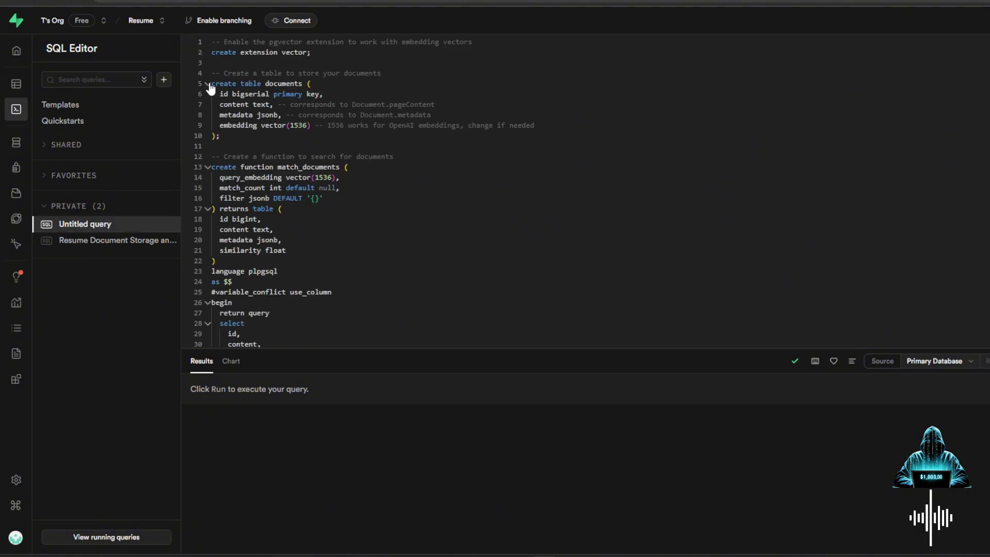
pyautogui.doubleClick(290, 83)
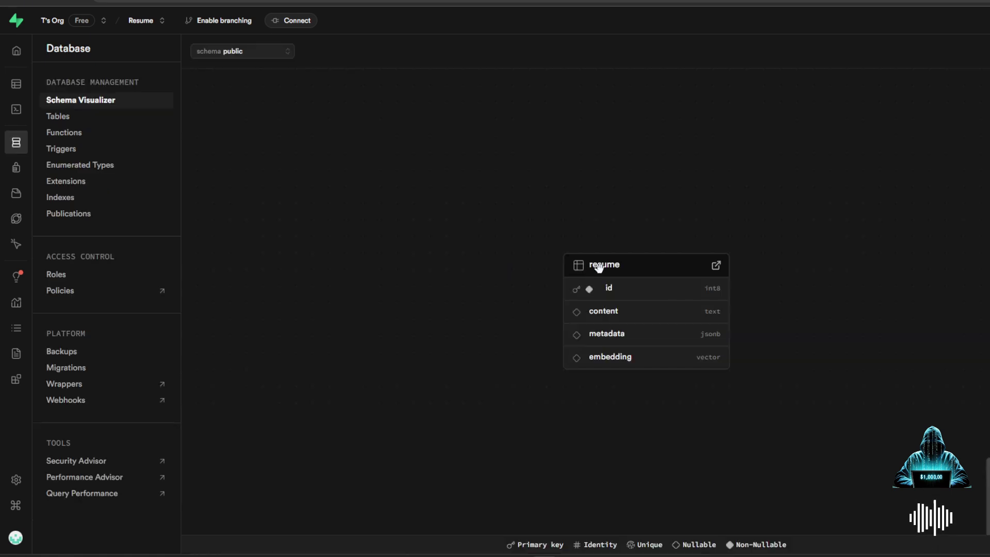
# Check the resume table's columns in the schema, and open the table to view its stored rows
pyautogui.moveTo(54, 148)
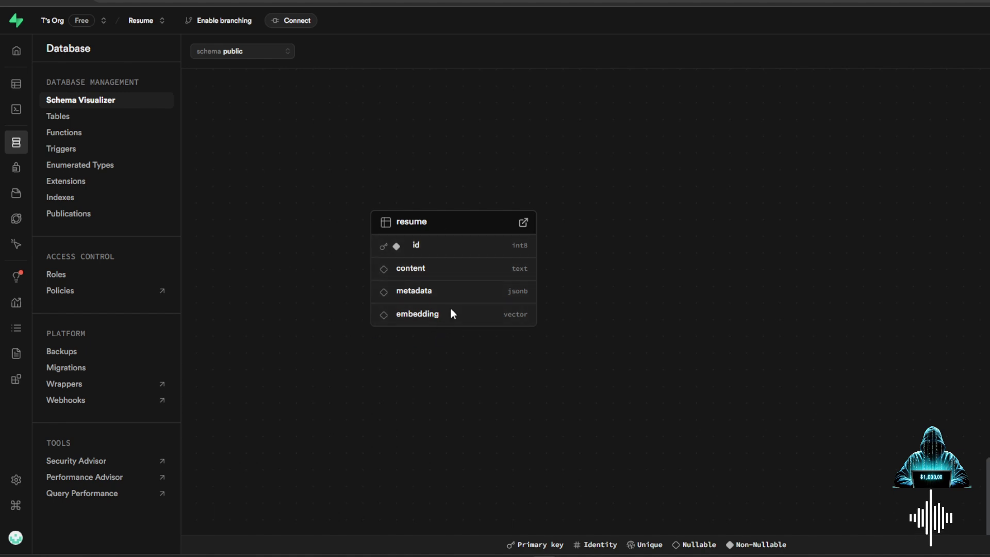
pyautogui.click(31, 85)
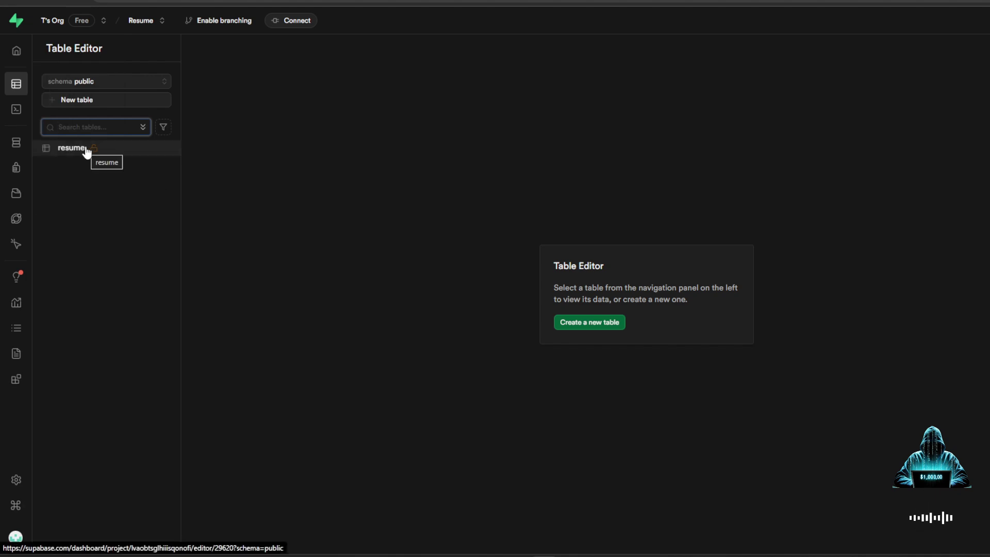
pyautogui.click(72, 148)
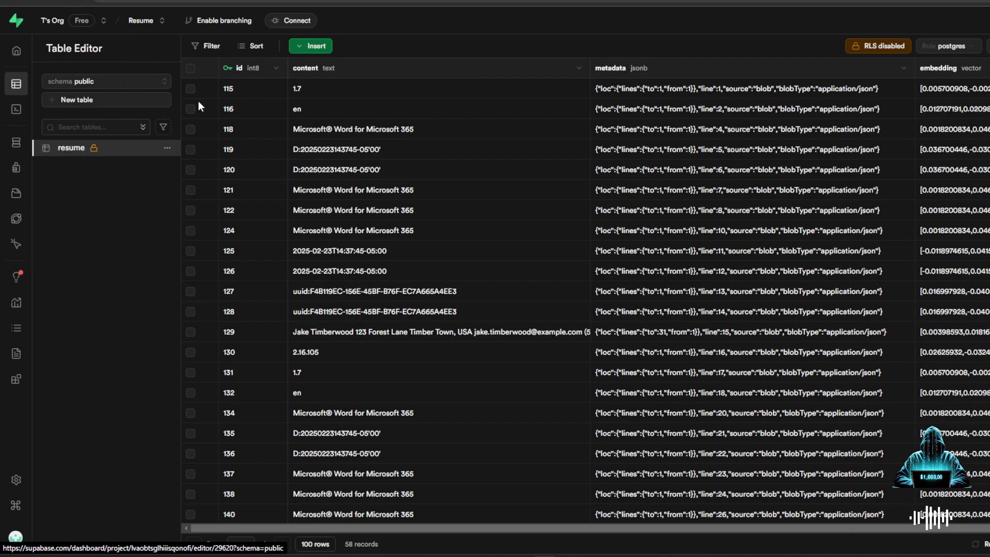
# Read the full resume text stored in the content cell of row 160, leaving it unedited
pyautogui.scroll(-8, 361, 309)
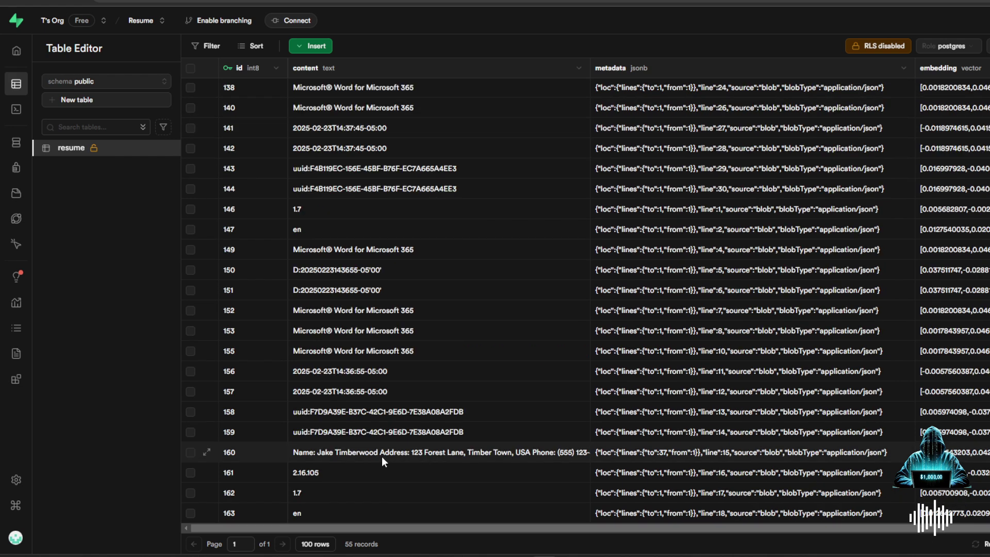
pyautogui.doubleClick(378, 452)
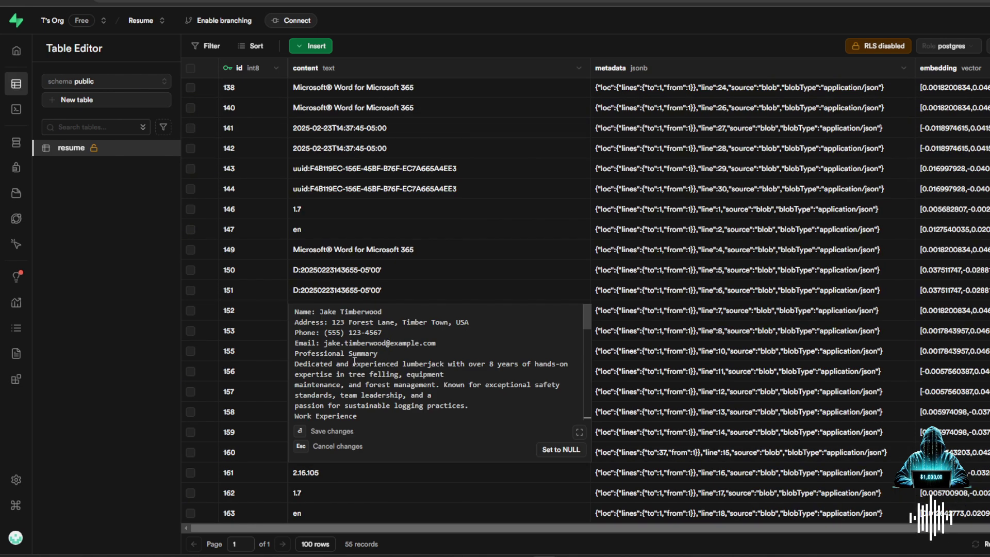
pyautogui.scroll(-5, 360, 334)
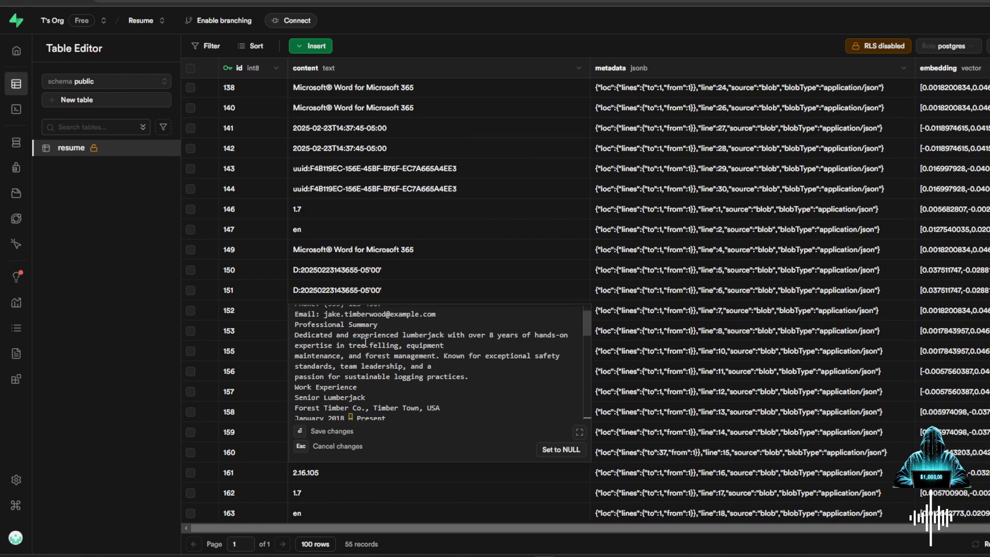
pyautogui.press('Escape')
# Switch to n8n's experience workflow and examine how its trigger, Question and Answer Chain and Supabase retriever are connected
pyautogui.click(608, 1)
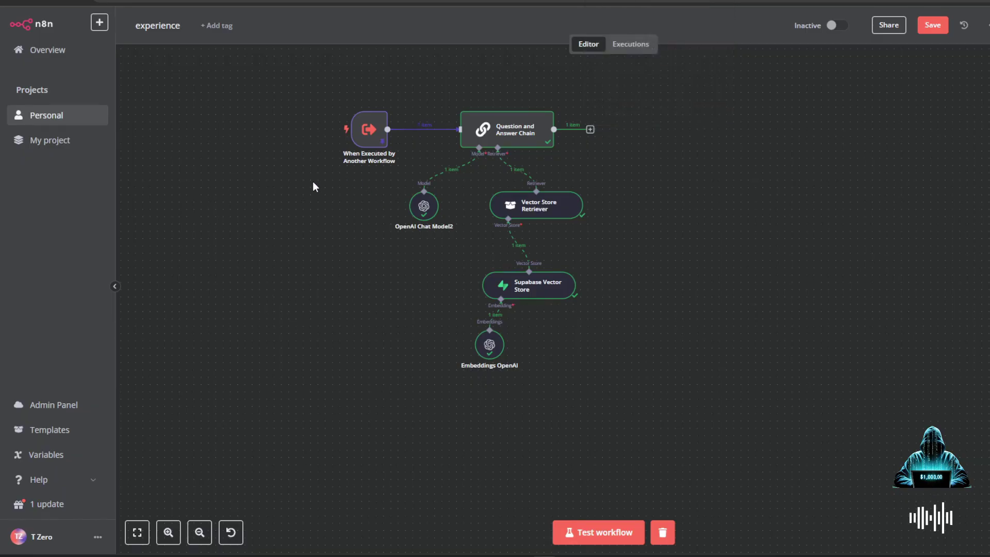
pyautogui.scroll(2, 309, 170)
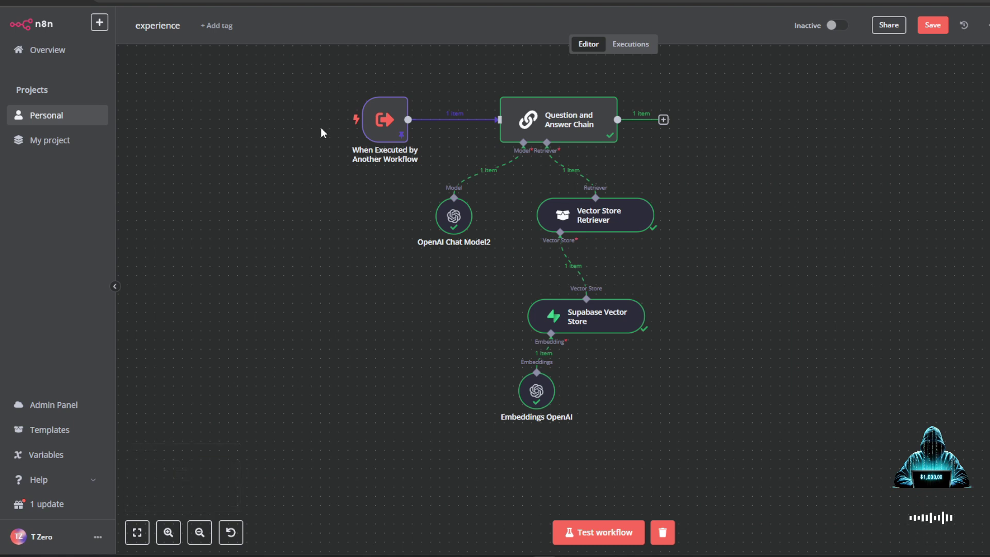
pyautogui.moveTo(385, 124)
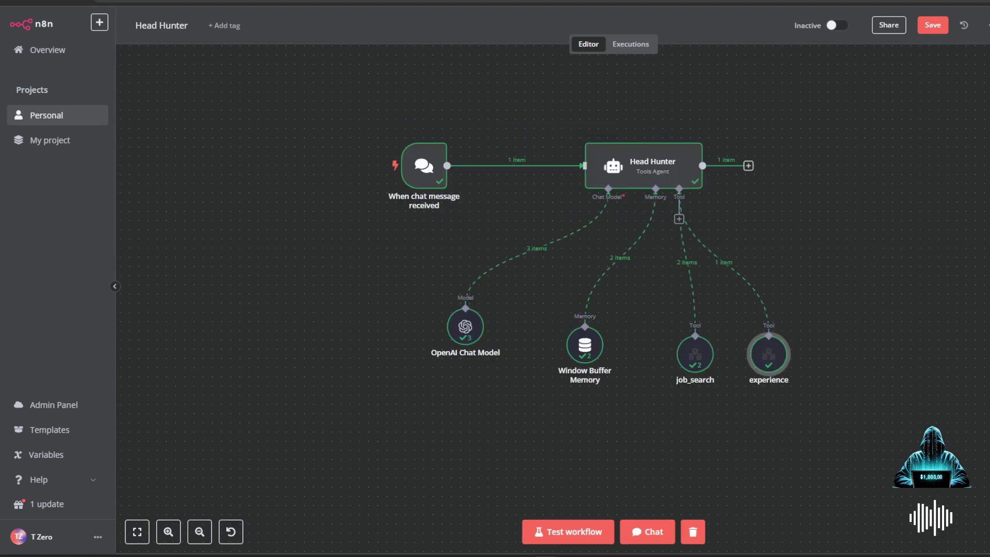
# Clear the Head Hunter workflow's previous execution data, send the chat message "what is the users experience" and return to the full canvas
pyautogui.click(693, 531)
pyautogui.click(655, 530)
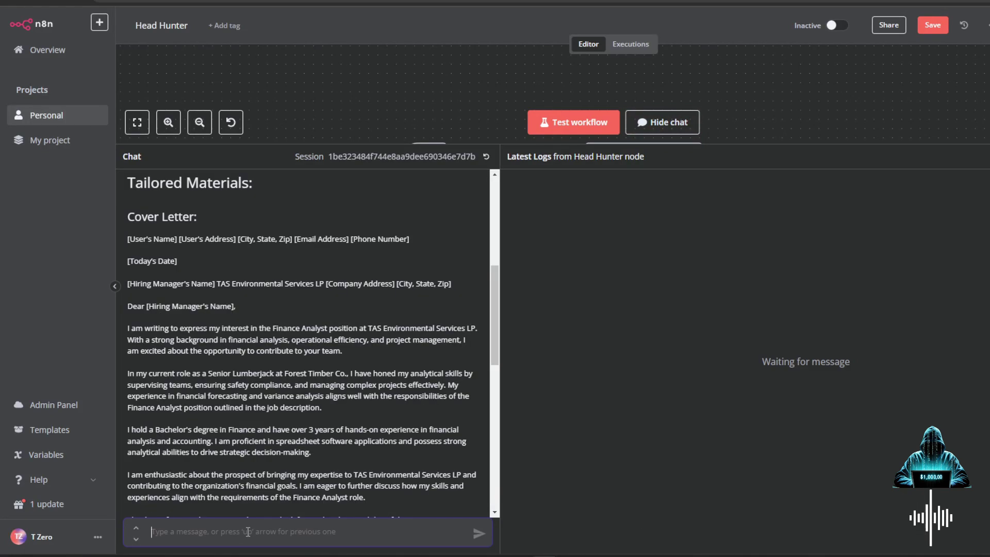
pyautogui.write('what is')
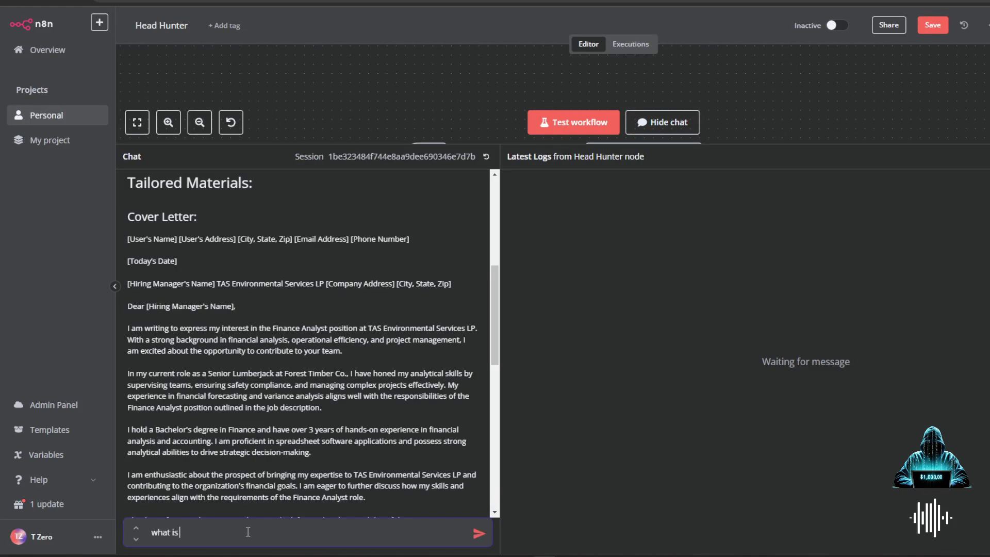
pyautogui.write(' the users experience')
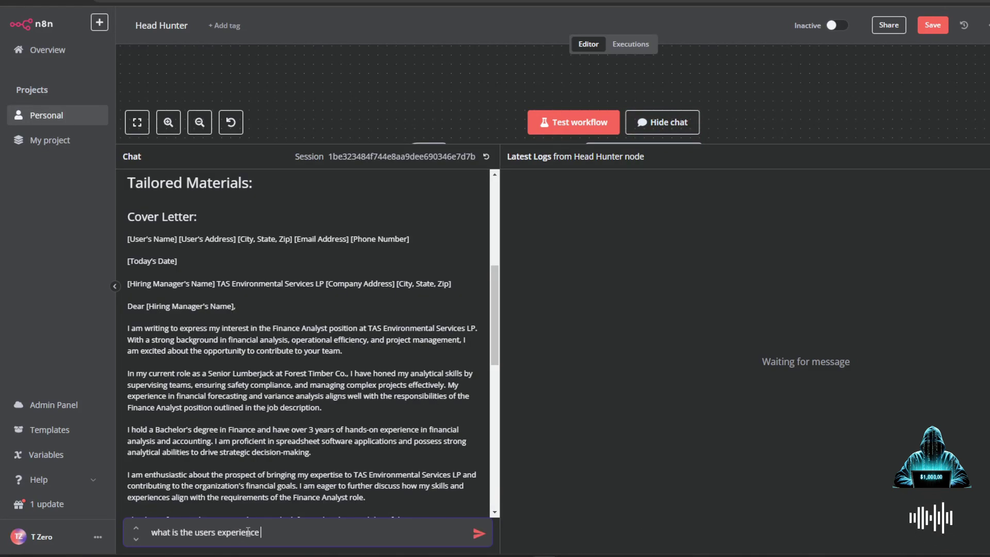
pyautogui.press('Return')
pyautogui.click(661, 122)
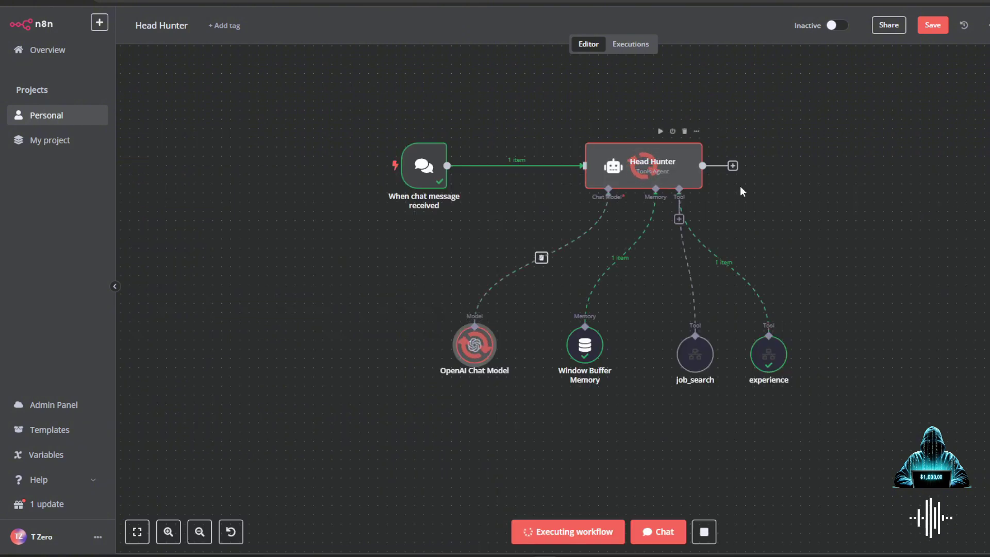
# Review the agent's chat reply, checking its Experience, Education and Skills sections against the lumberjack resume
pyautogui.click(658, 531)
pyautogui.scroll(3, 354, 292)
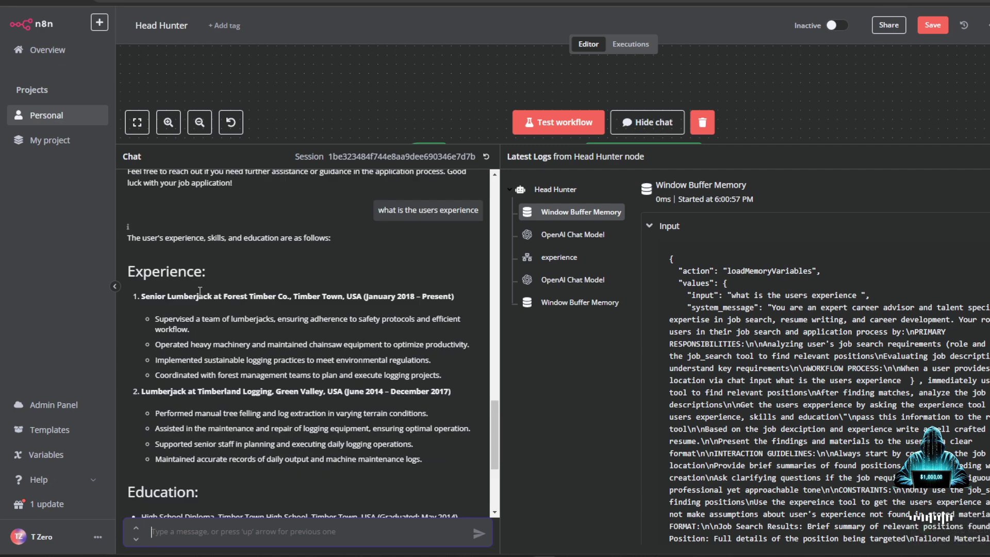
pyautogui.moveTo(140, 296); pyautogui.dragTo(269, 296)
pyautogui.click(142, 297)
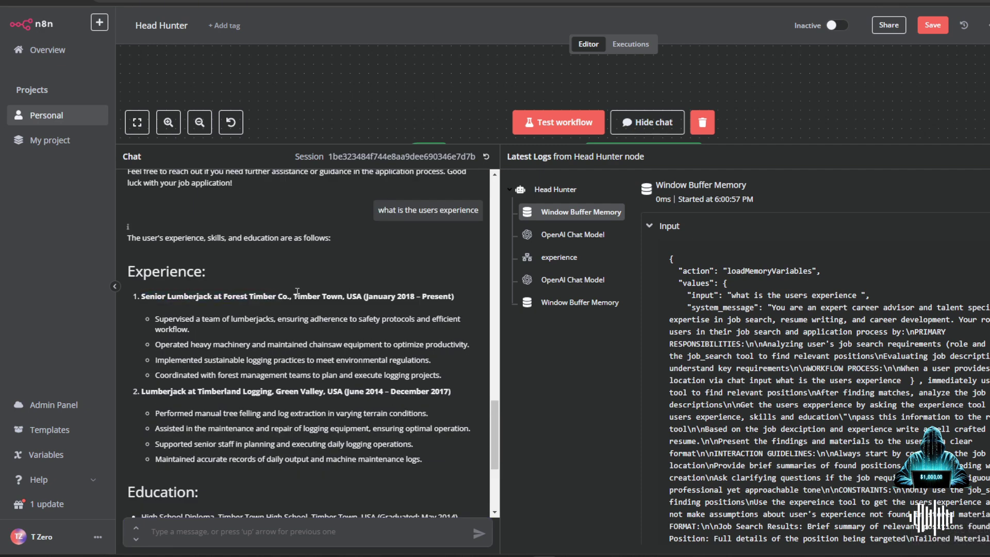
pyautogui.moveTo(297, 292); pyautogui.dragTo(368, 297)
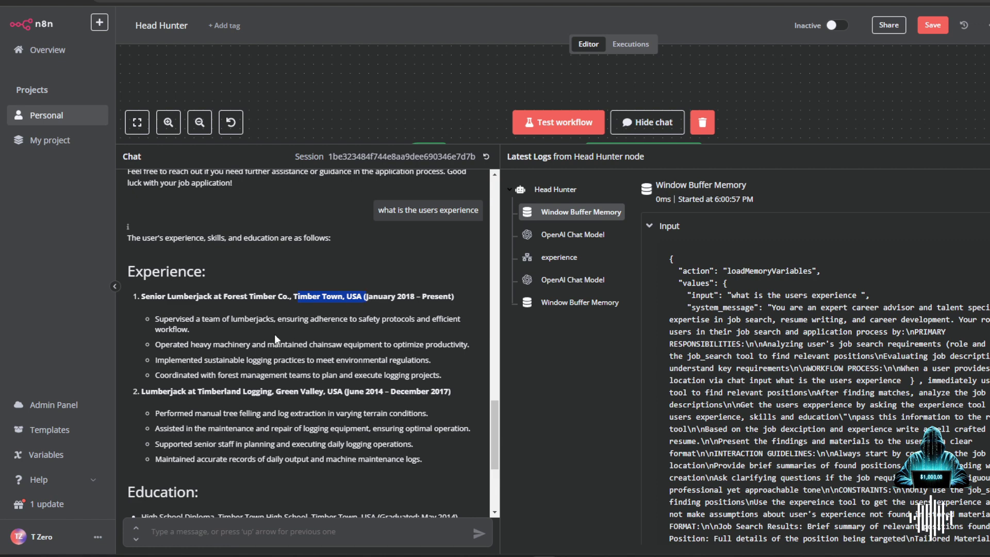
pyautogui.scroll(-4, 194, 310)
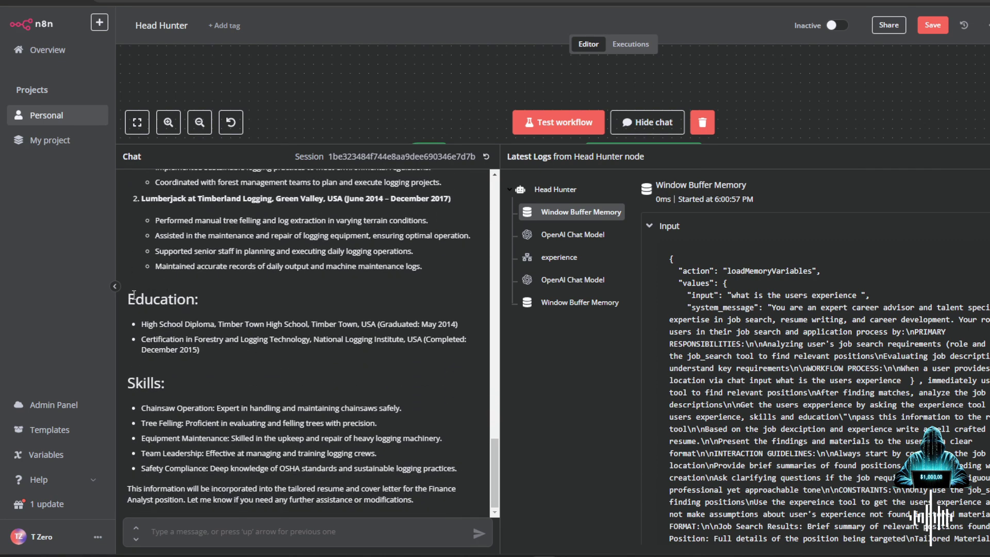
pyautogui.moveTo(132, 298); pyautogui.dragTo(232, 306)
pyautogui.moveTo(130, 384); pyautogui.dragTo(206, 390)
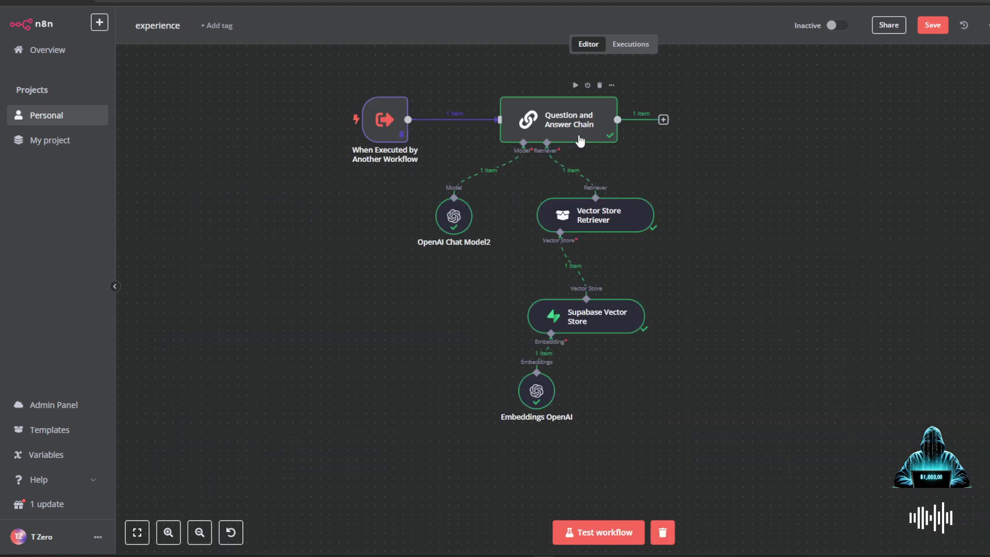
# Review the Question and Answer Chain's prompt settings in the experience workflow, and unpin the data on its When Executed by Another Workflow trigger
pyautogui.doubleClick(580, 141)
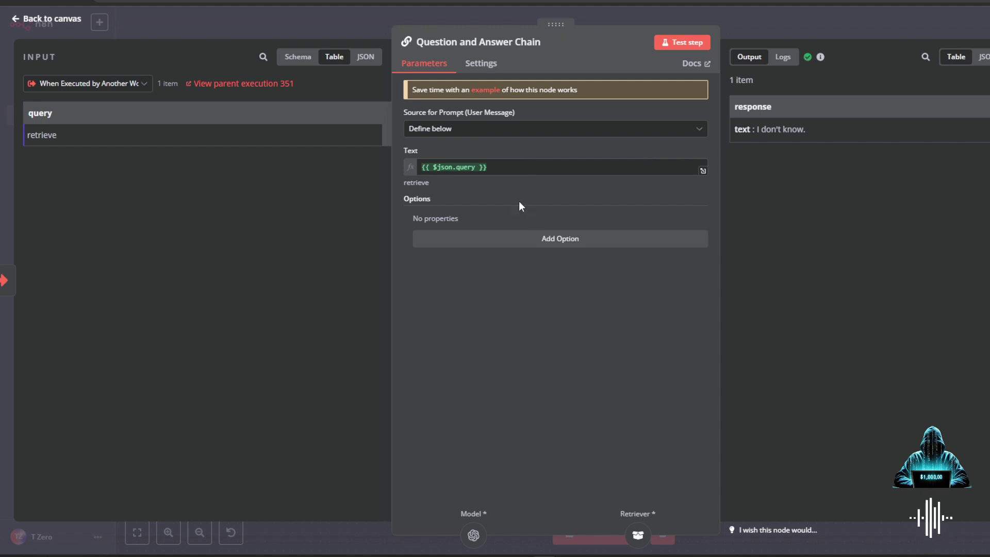
pyautogui.press('Escape')
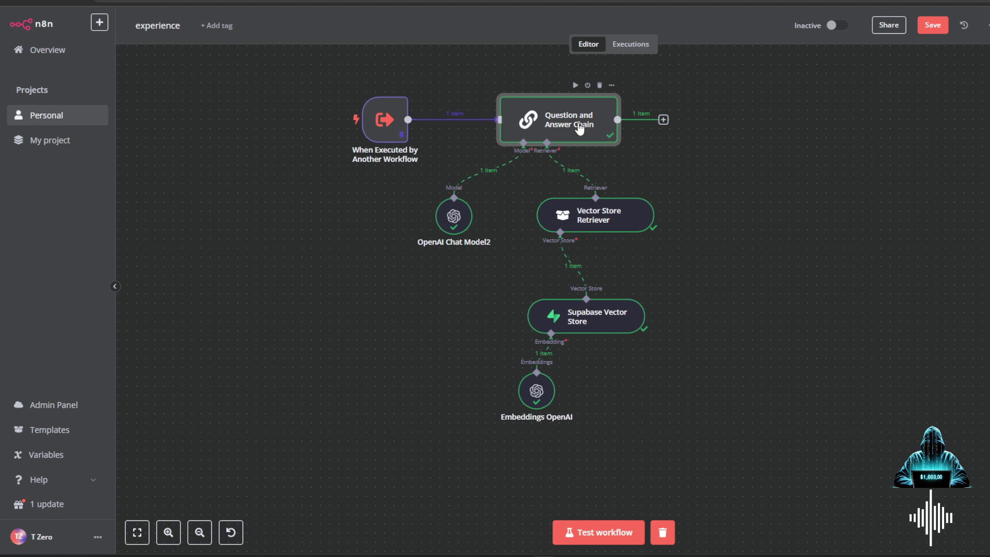
pyautogui.hotkey('ctrl', 'z')
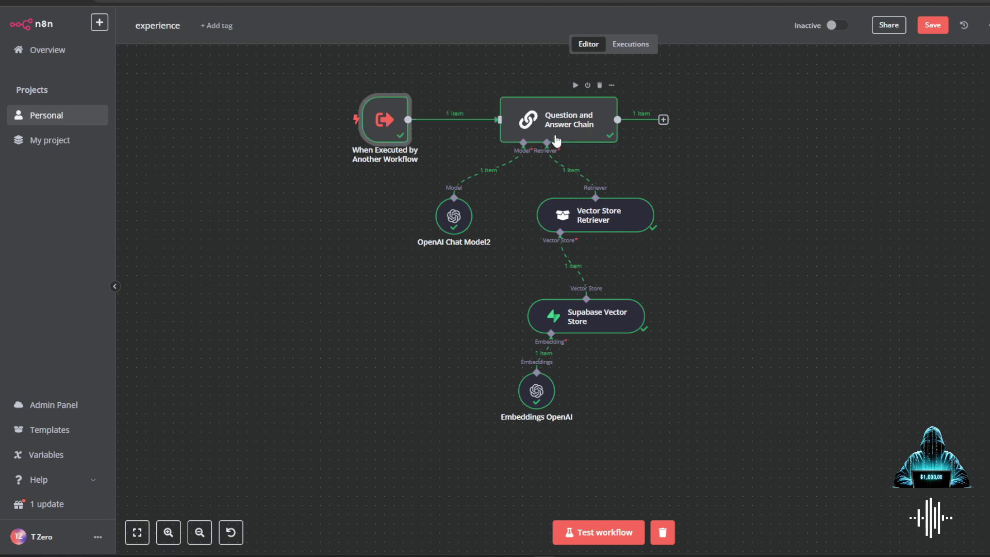
# In the experience workflow's latest execution, examine the query received by the trigger and the response from the Question and Answer Chain
pyautogui.click(632, 46)
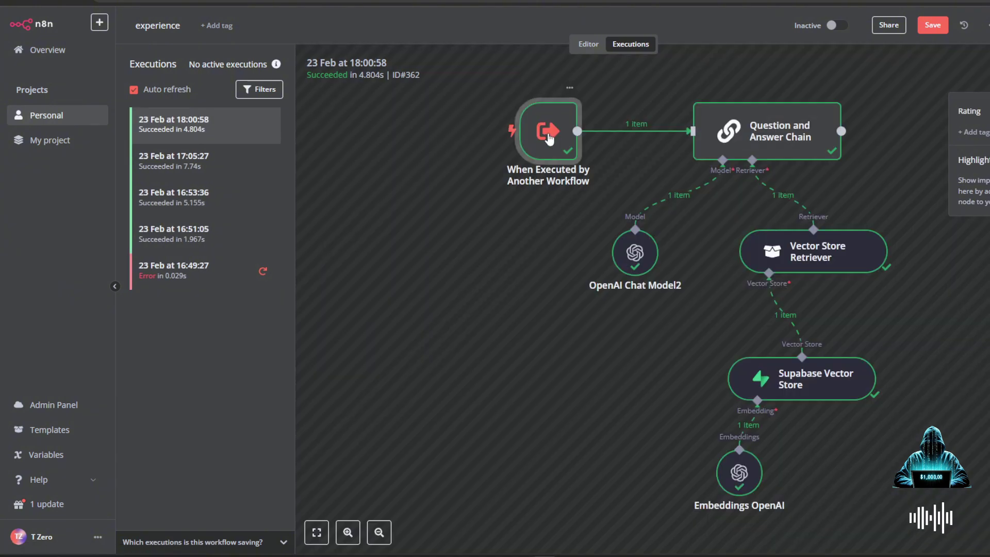
pyautogui.doubleClick(547, 132)
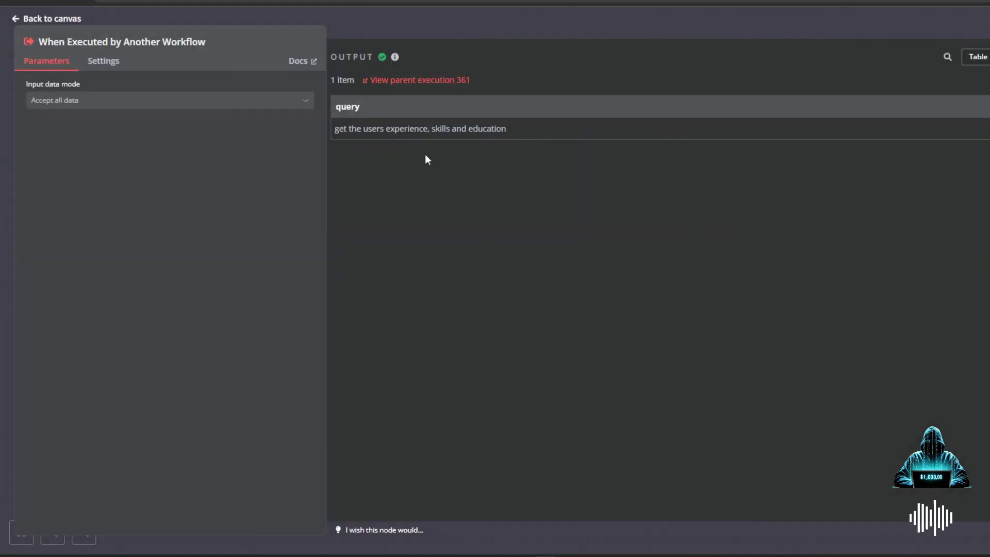
pyautogui.moveTo(335, 129); pyautogui.dragTo(517, 131)
pyautogui.click(519, 133)
pyautogui.press('Escape')
pyautogui.doubleClick(731, 129)
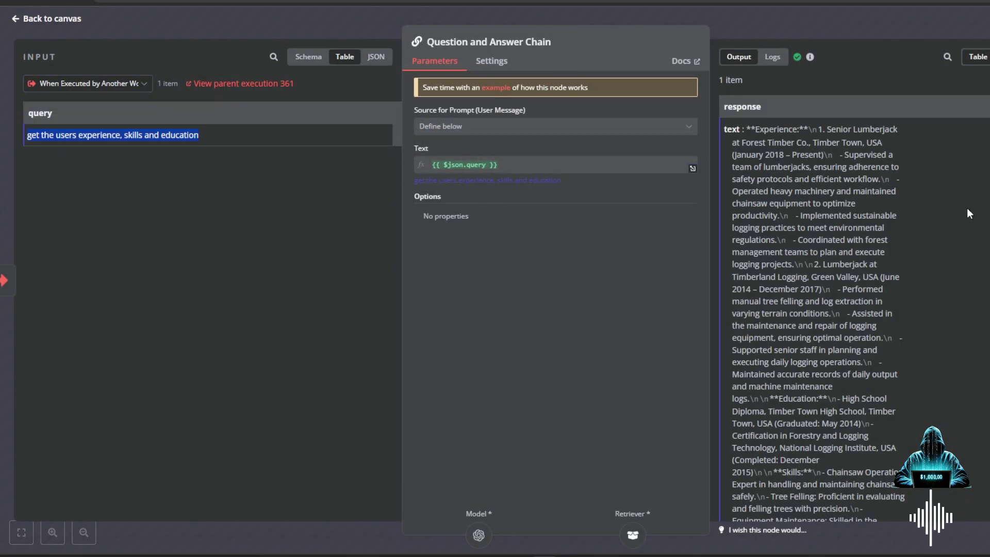
pyautogui.press('Escape')
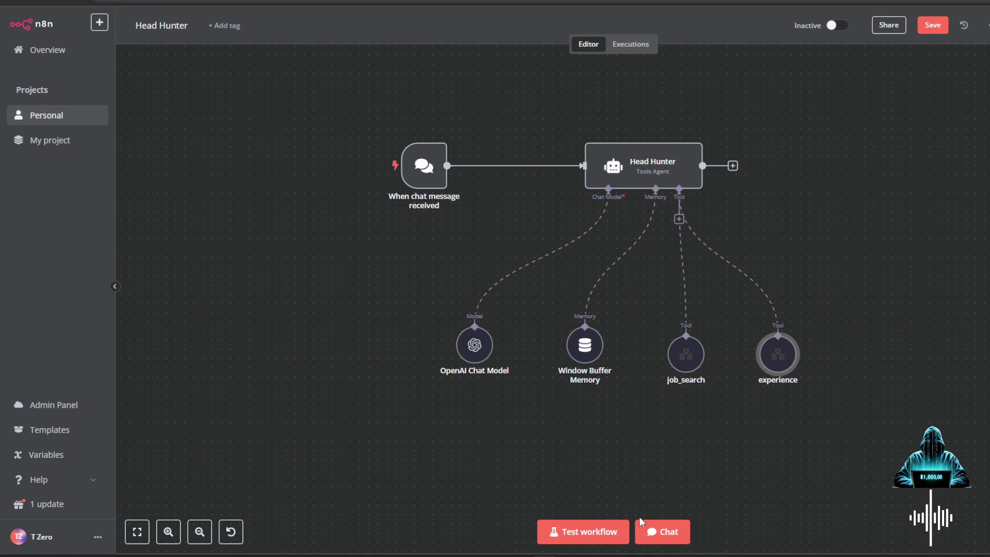
# Send the Head Hunter chat "search for finance jobs in dallas and create a cover letter and resume for that job" and watch the run on the canvas
pyautogui.click(658, 531)
pyautogui.write('search')
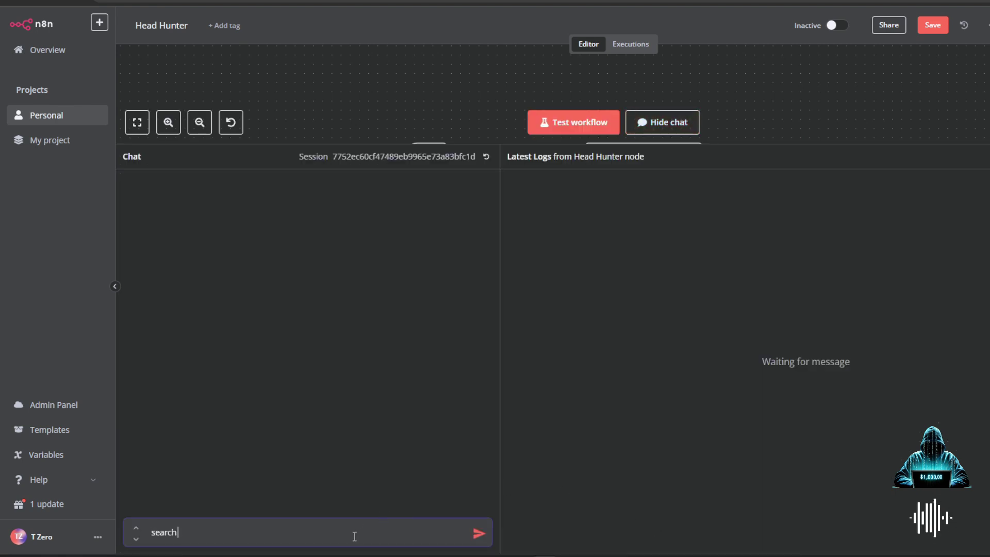
pyautogui.write(' for finance')
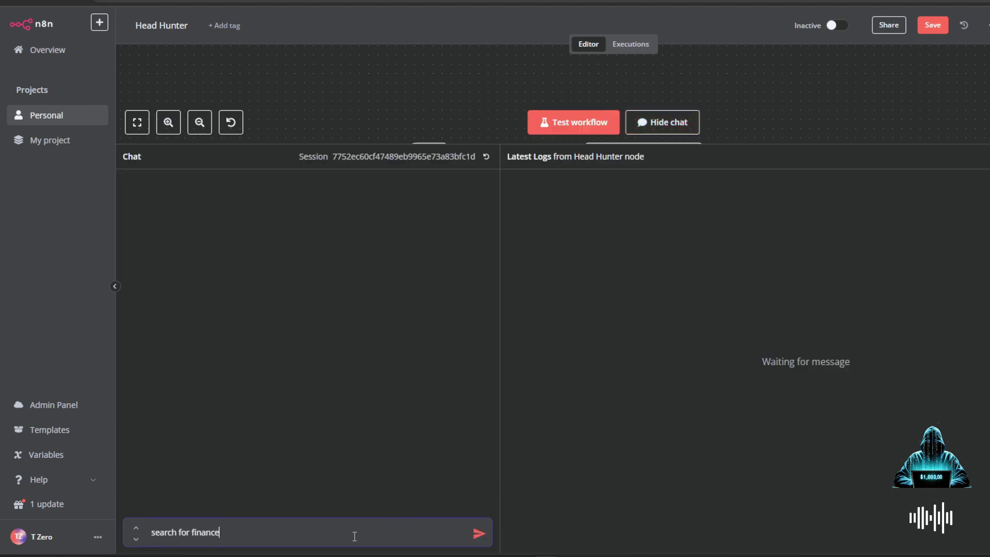
pyautogui.write(' jobs in dalla')
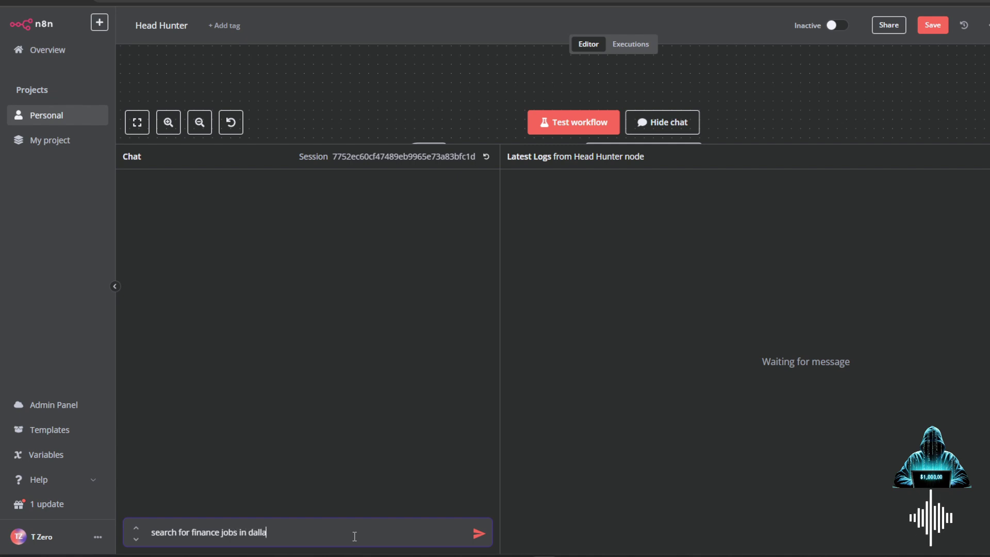
pyautogui.write('s and create a ')
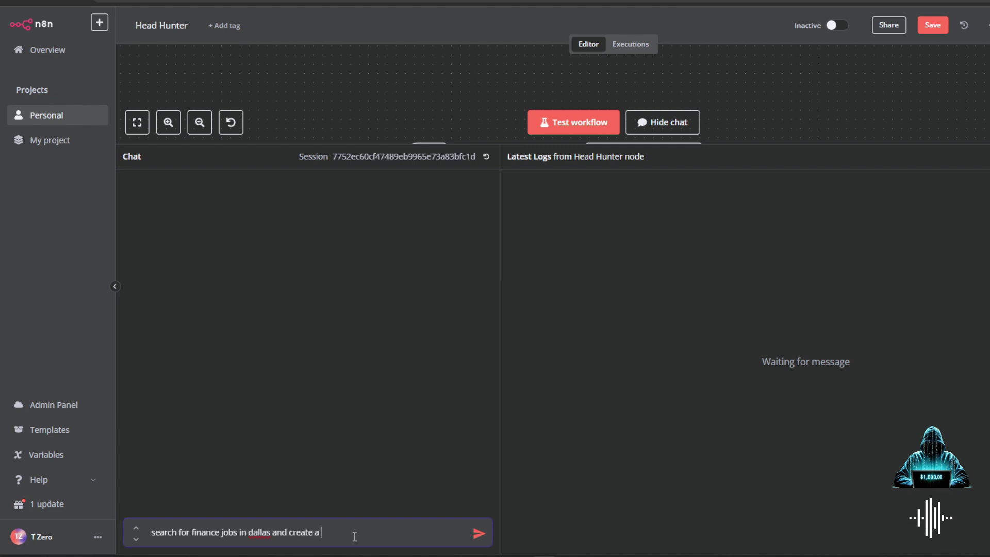
pyautogui.write('cover letter and resume for tha')
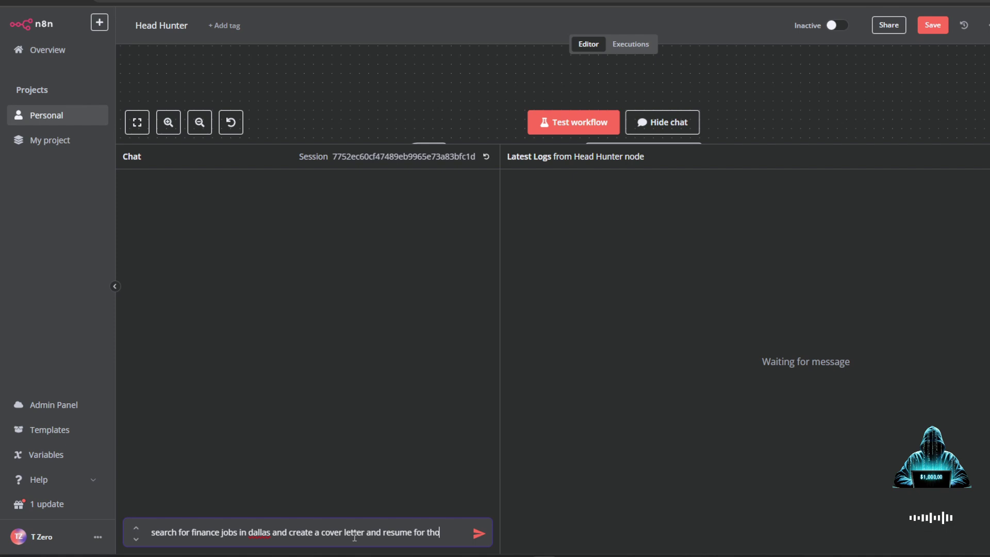
pyautogui.write('t job')
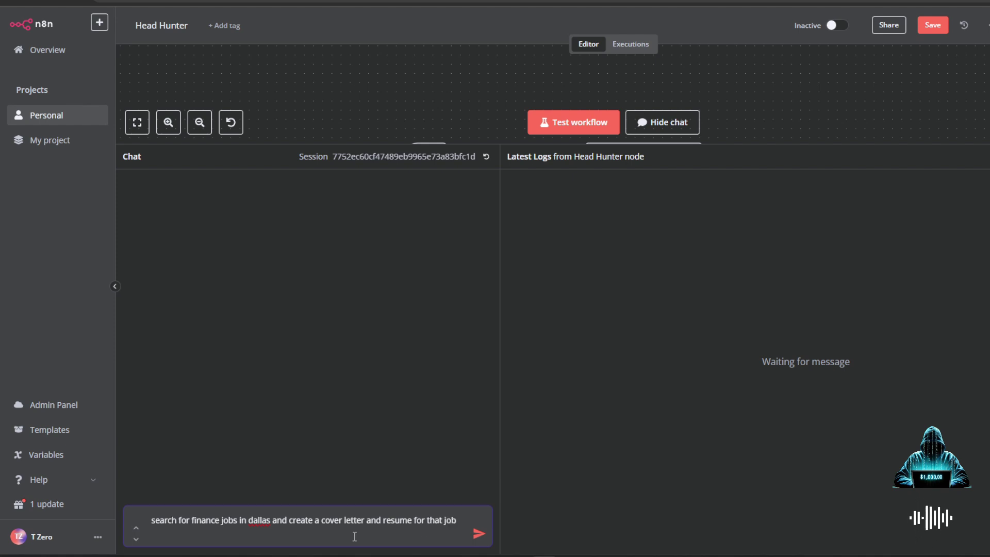
pyautogui.press('Return')
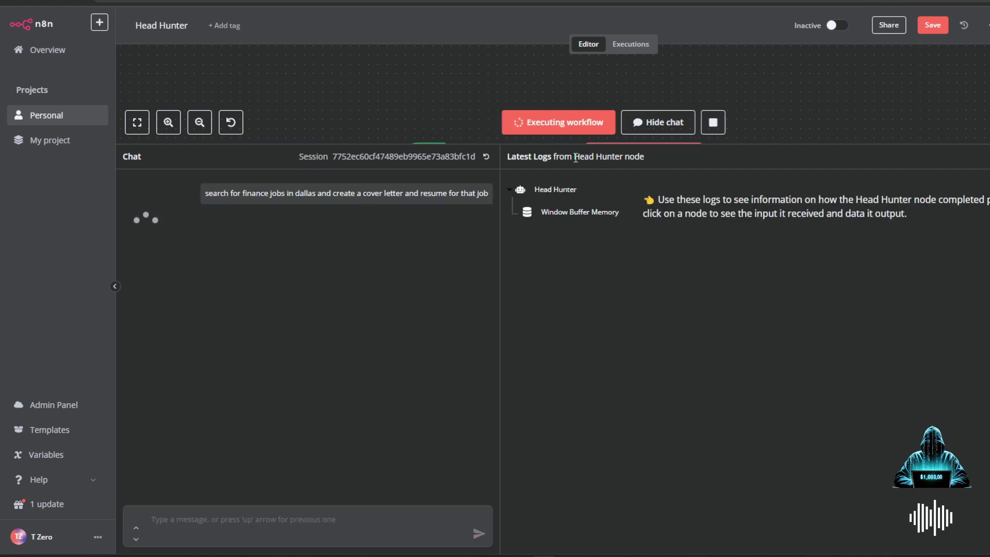
pyautogui.click(686, 127)
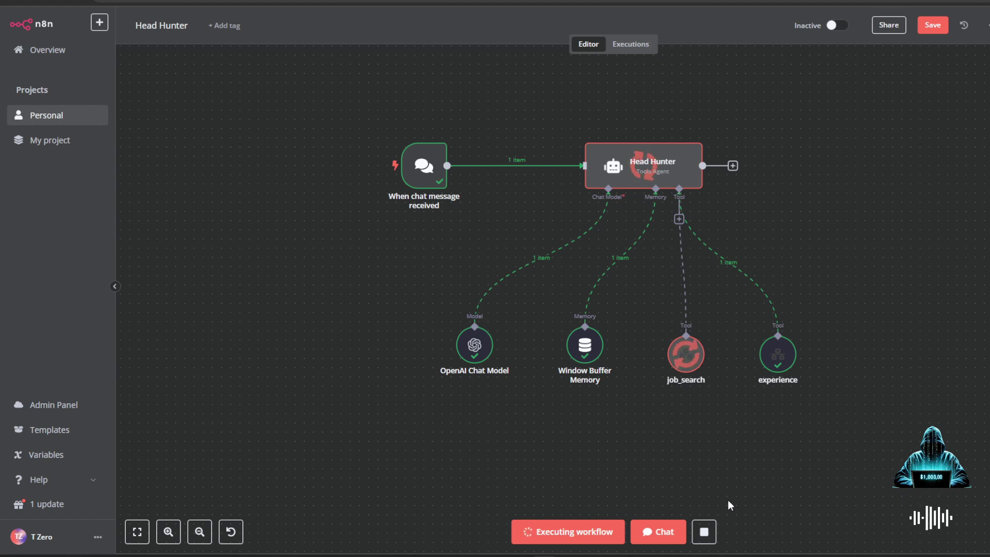
# Review the chat reply's job search results, selected position details and tailored cover letter
pyautogui.click(653, 532)
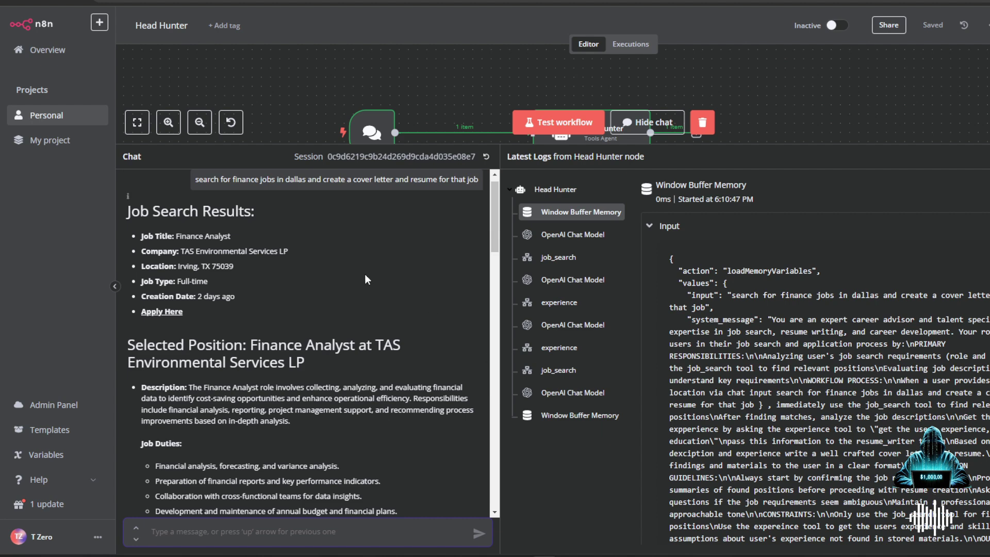
pyautogui.scroll(1, 334, 253)
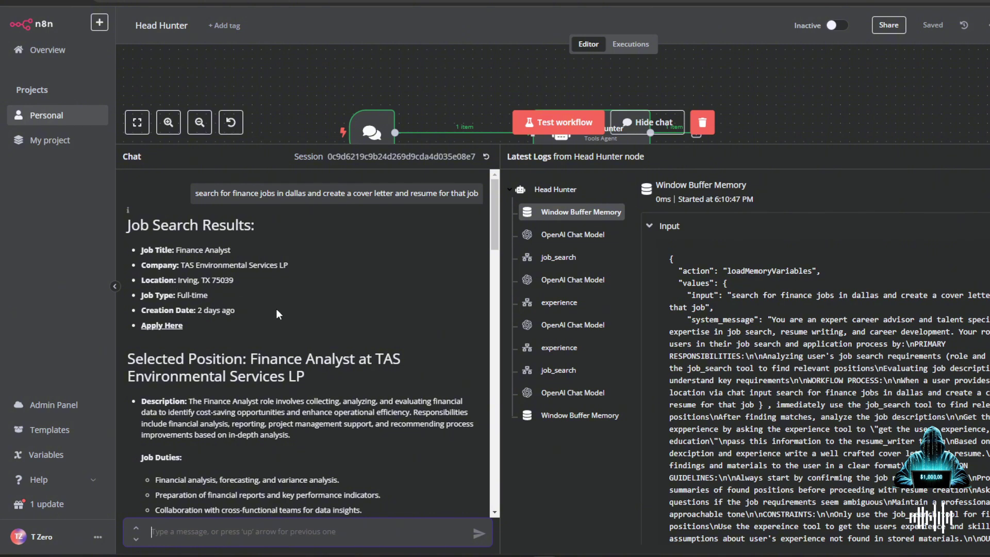
pyautogui.scroll(-2, 276, 310)
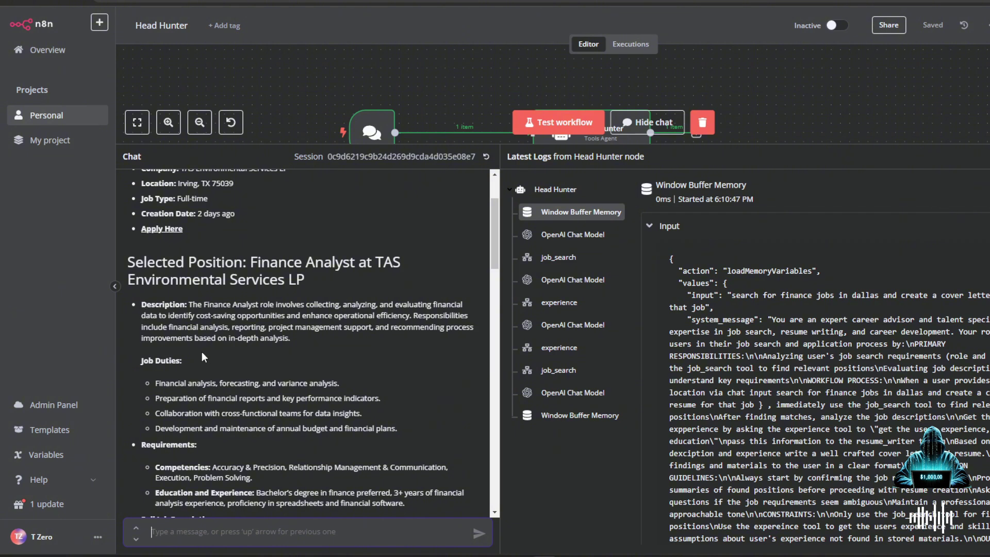
pyautogui.scroll(-2, 204, 356)
pyautogui.scroll(-2, 232, 380)
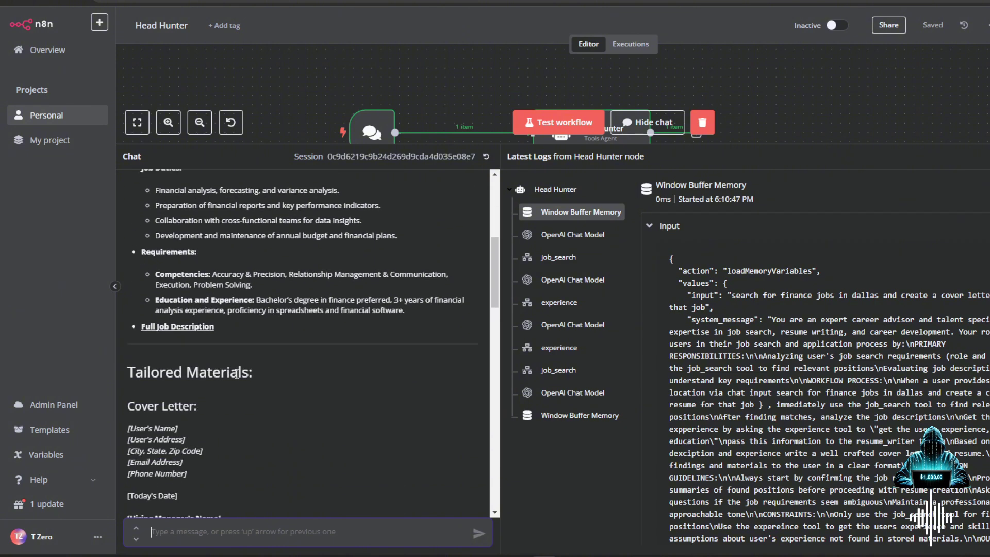
pyautogui.scroll(-2, 252, 348)
pyautogui.scroll(-2, 251, 350)
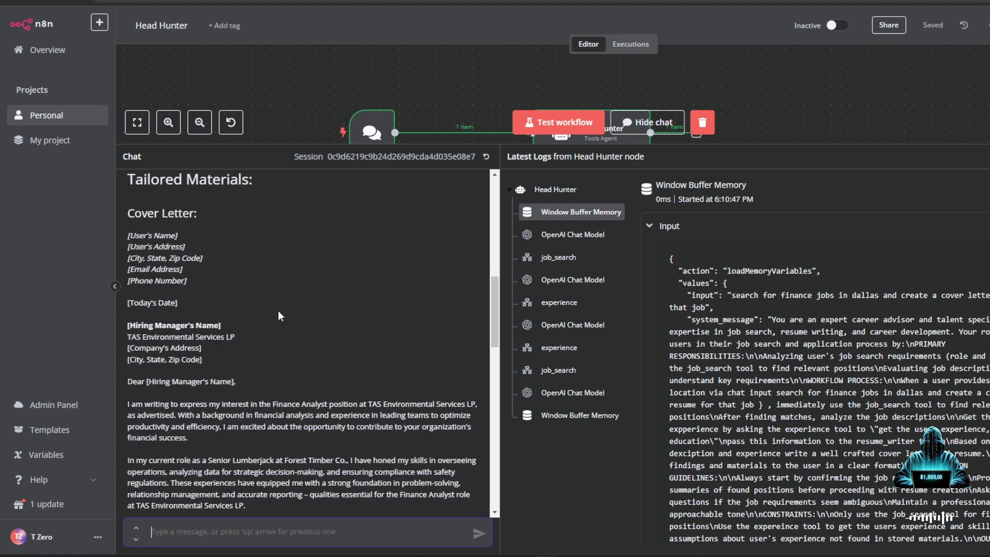
# Read through the generated cover letter's body in the chat reply, highlighting the target position and the current role, down to its closing
pyautogui.moveTo(492, 304); pyautogui.dragTo(491, 307)
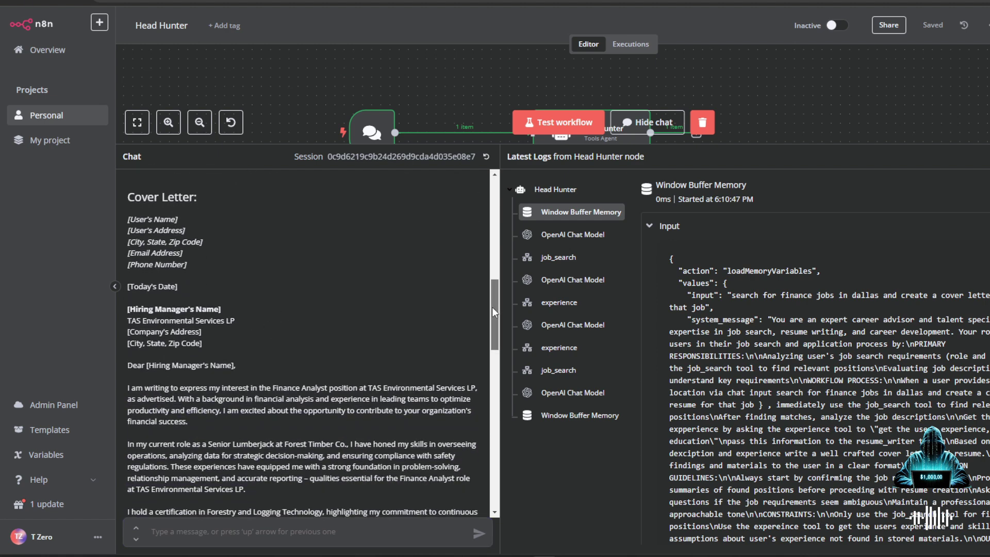
pyautogui.moveTo(274, 387); pyautogui.dragTo(396, 388)
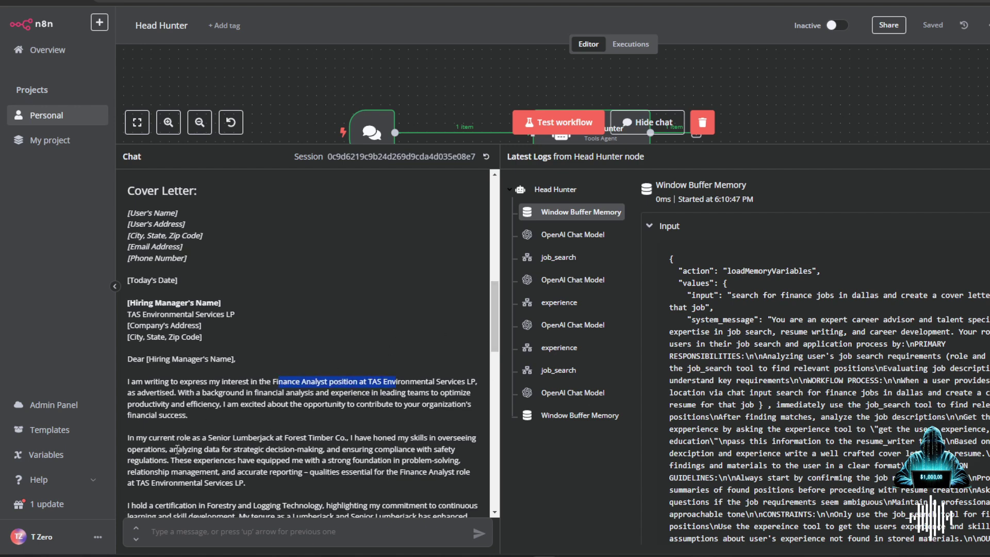
pyautogui.moveTo(152, 437); pyautogui.dragTo(322, 437)
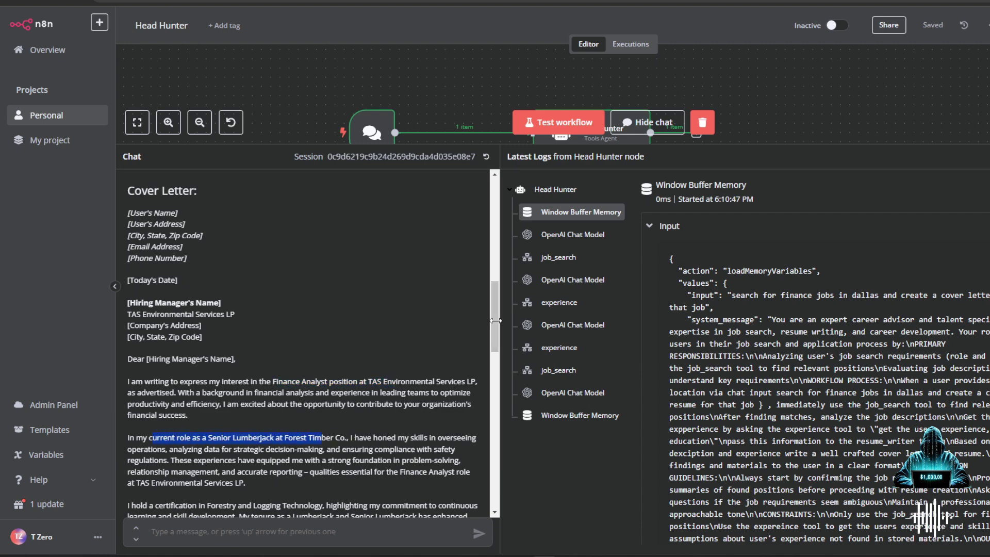
pyautogui.moveTo(495, 320); pyautogui.dragTo(494, 321)
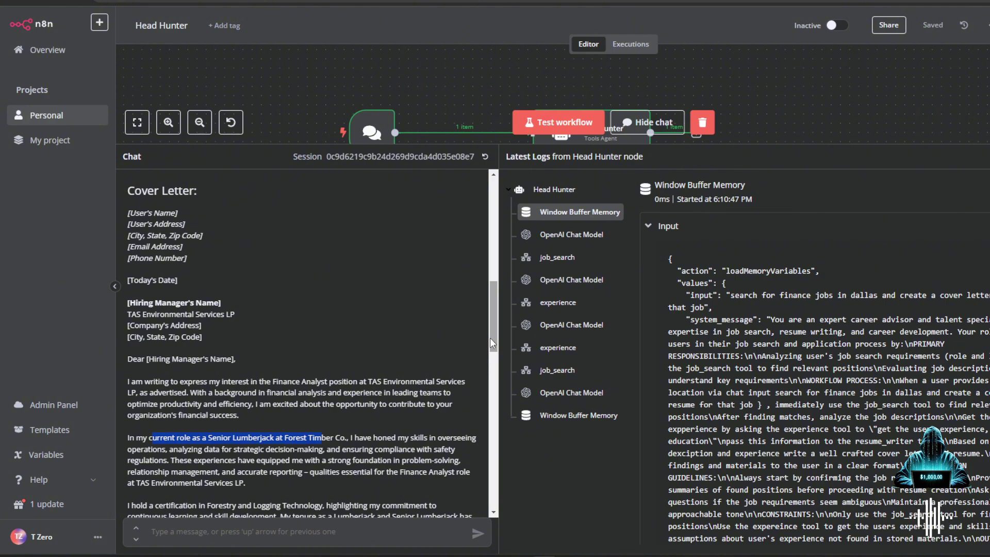
pyautogui.moveTo(489, 338); pyautogui.dragTo(493, 345)
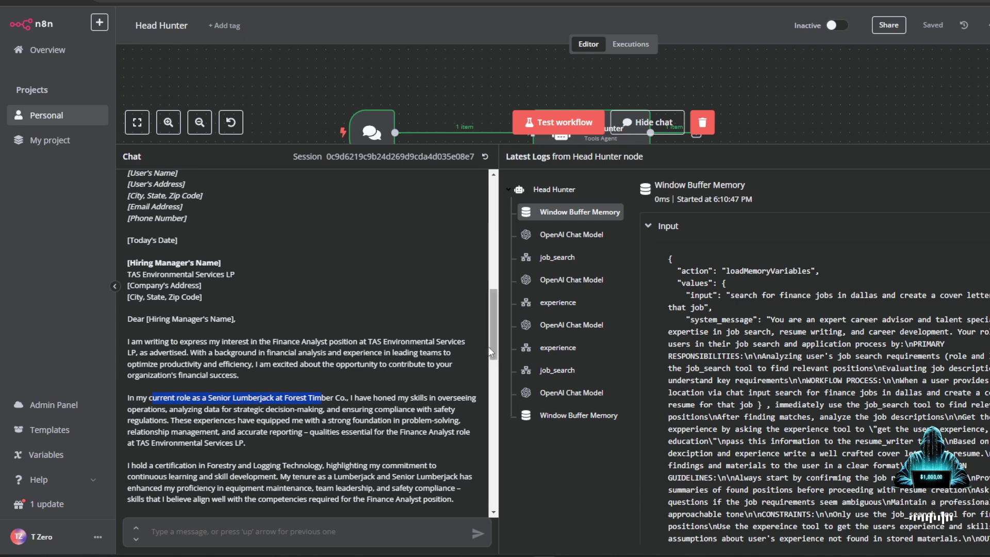
pyautogui.scroll(-2, 350, 328)
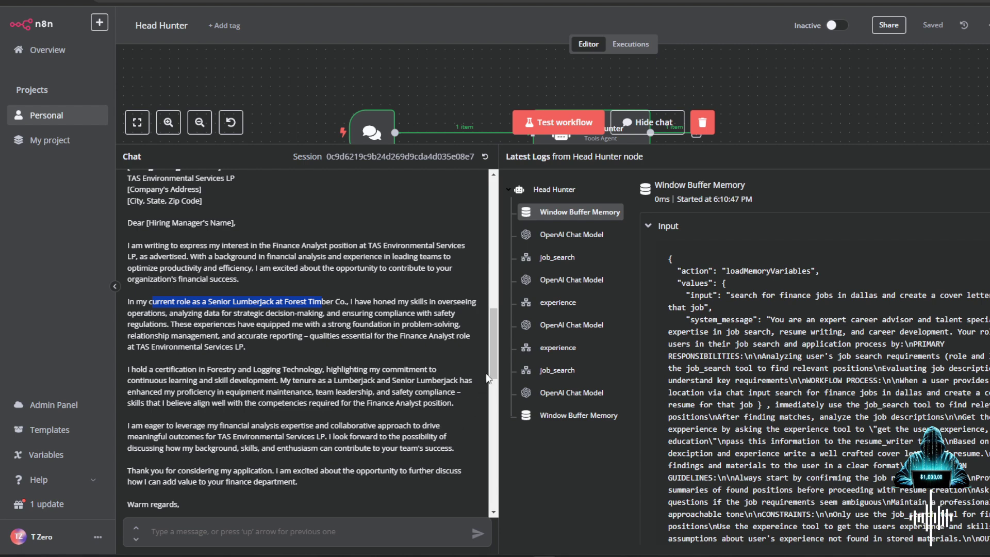
pyautogui.moveTo(492, 358); pyautogui.dragTo(493, 359)
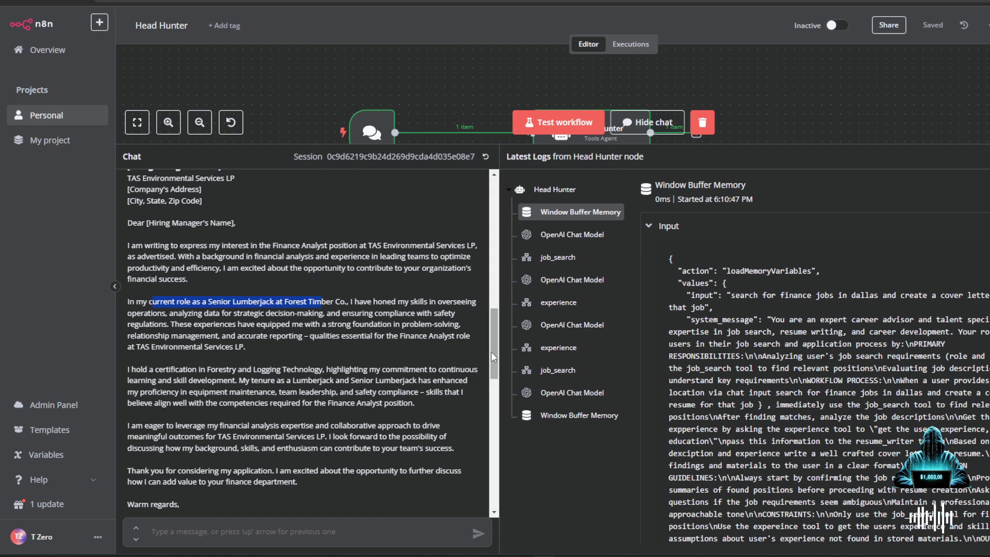
pyautogui.scroll(-1, 494, 366)
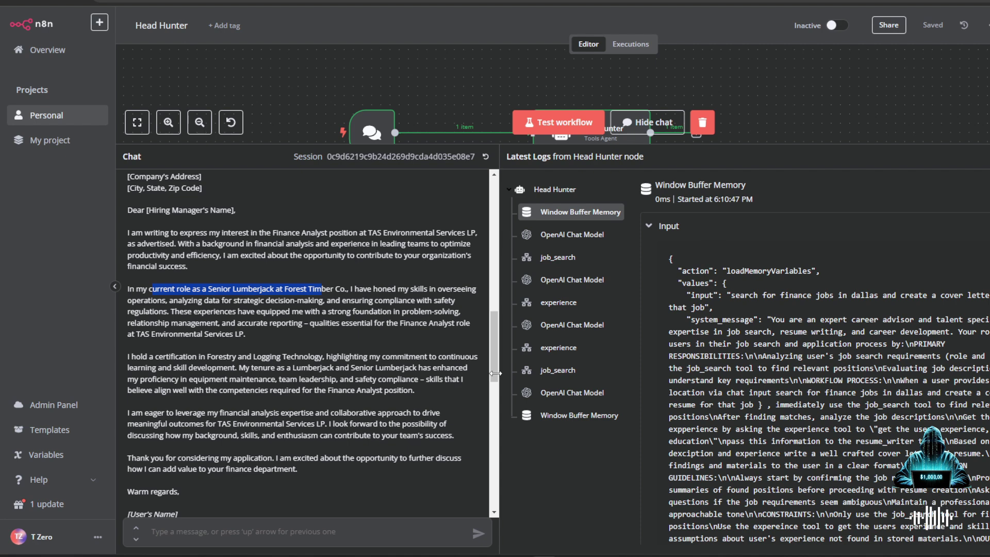
pyautogui.scroll(-4, 495, 373)
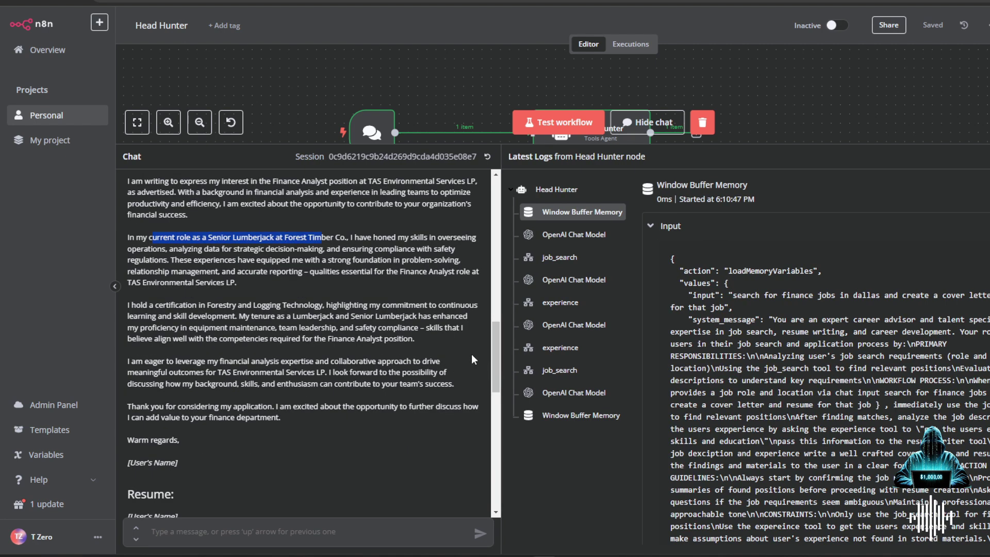
# Examine the generated resume's work experience, education and skills, along with the Next Steps section that closes the chat reply
pyautogui.scroll(-10, 246, 280)
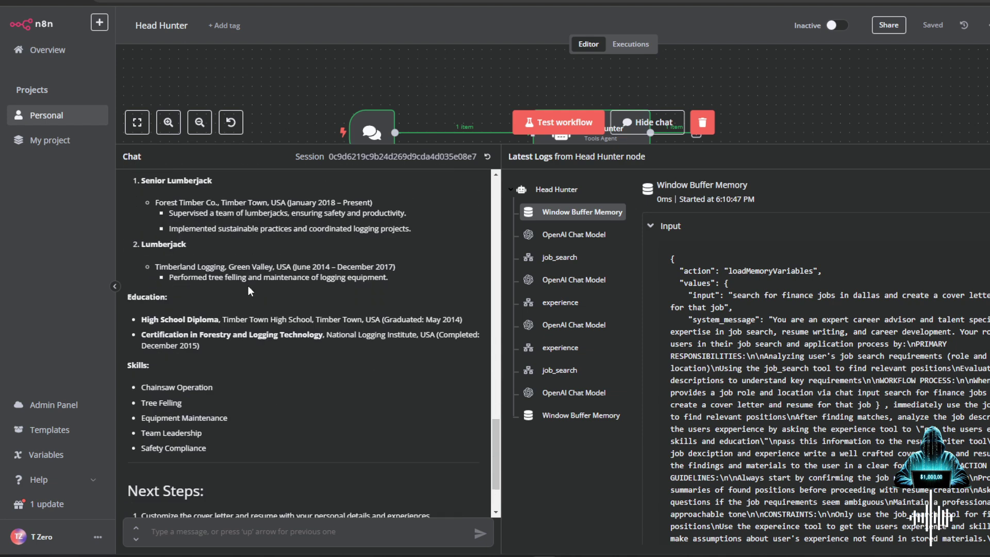
pyautogui.scroll(3, 224, 249)
pyautogui.scroll(-3, 214, 263)
pyautogui.moveTo(153, 205); pyautogui.dragTo(375, 211)
pyautogui.moveTo(157, 266); pyautogui.dragTo(335, 295)
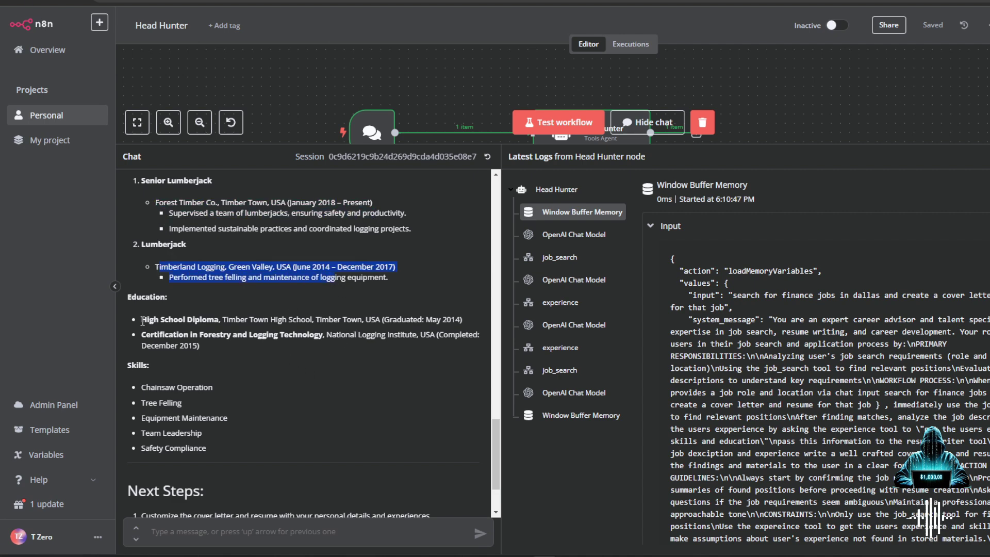
pyautogui.moveTo(494, 474); pyautogui.dragTo(493, 492)
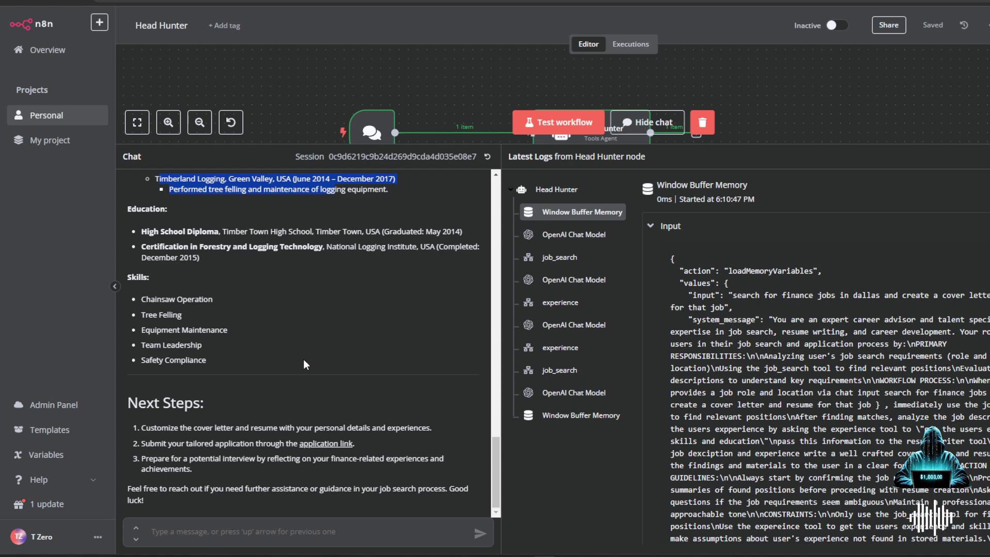
pyautogui.scroll(2, 304, 359)
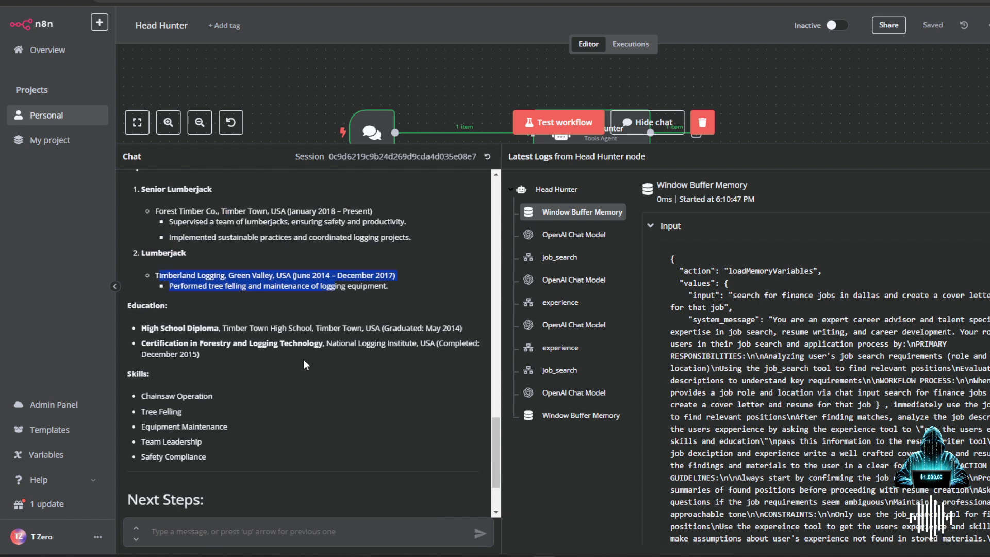